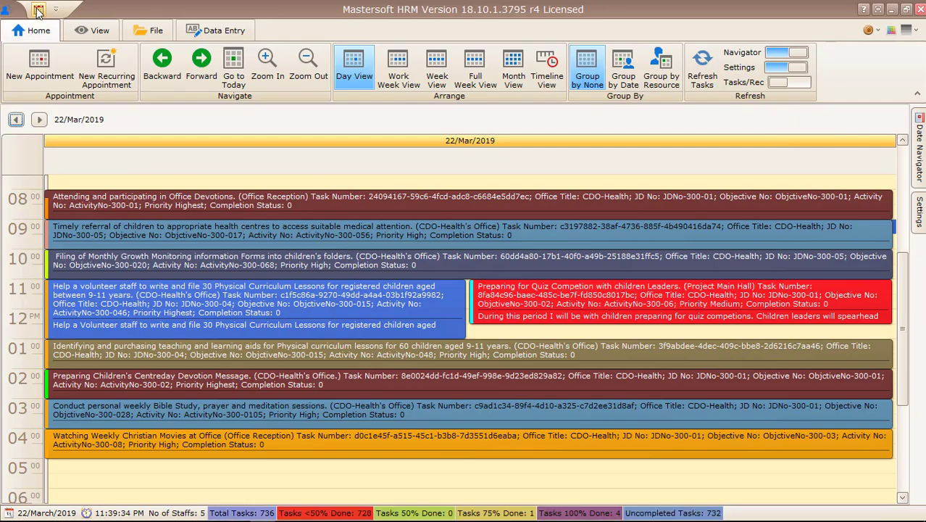
Open the Planning Period form, reposition it over the calendar and load the Blessings period record
click(38, 10)
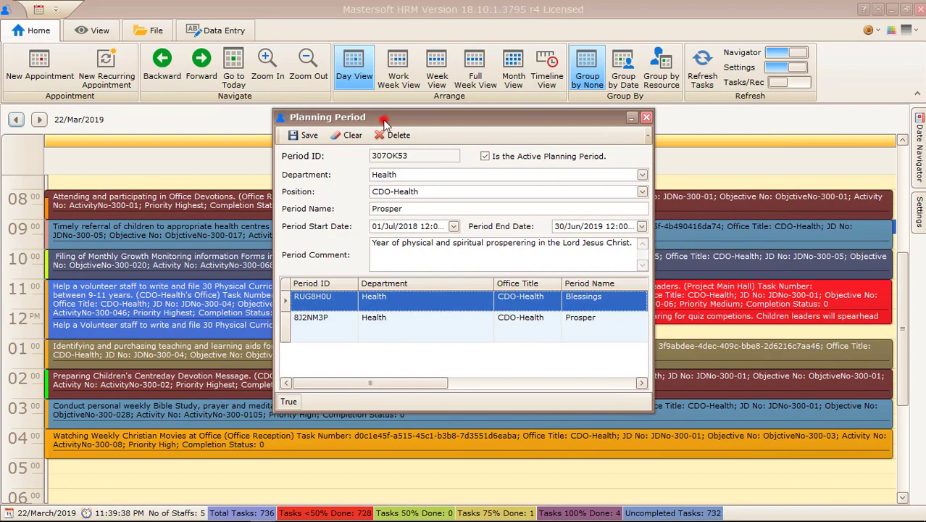
drag(384, 118, 356, 146)
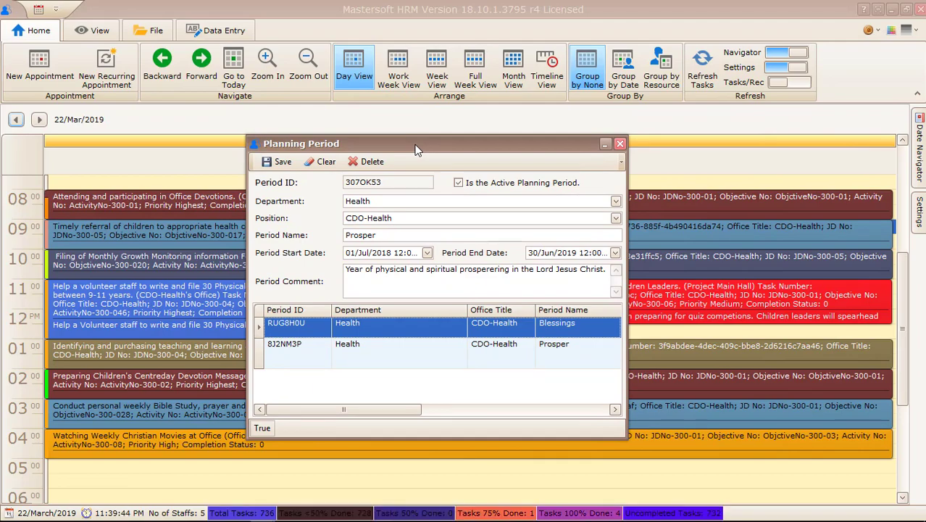
click(354, 355)
click(352, 325)
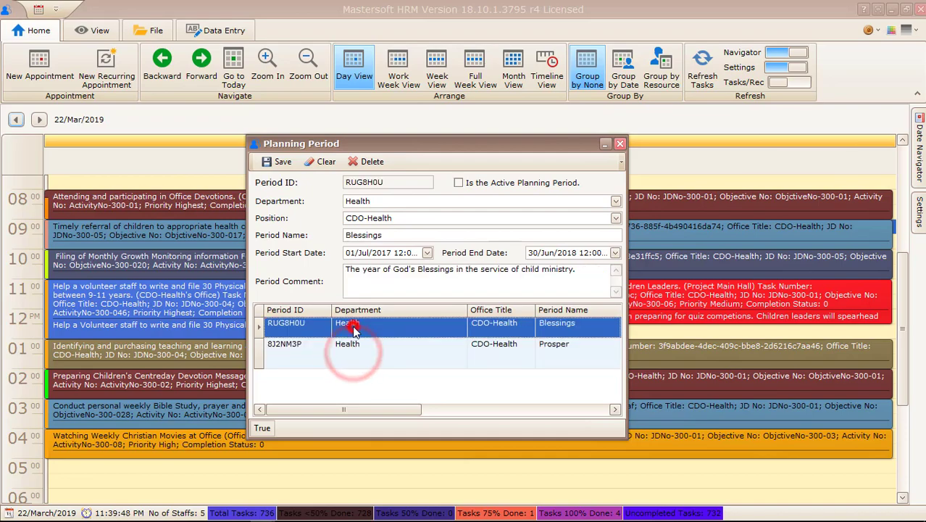
Alternate between the Prosper and Blessings records to compare their period details in the form
click(354, 347)
click(352, 326)
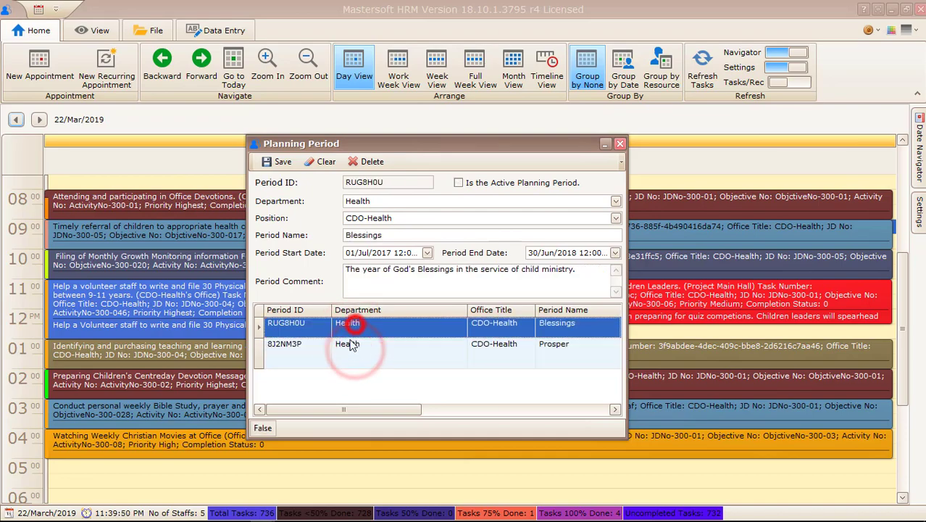
click(348, 347)
click(353, 326)
click(354, 348)
click(353, 325)
click(354, 347)
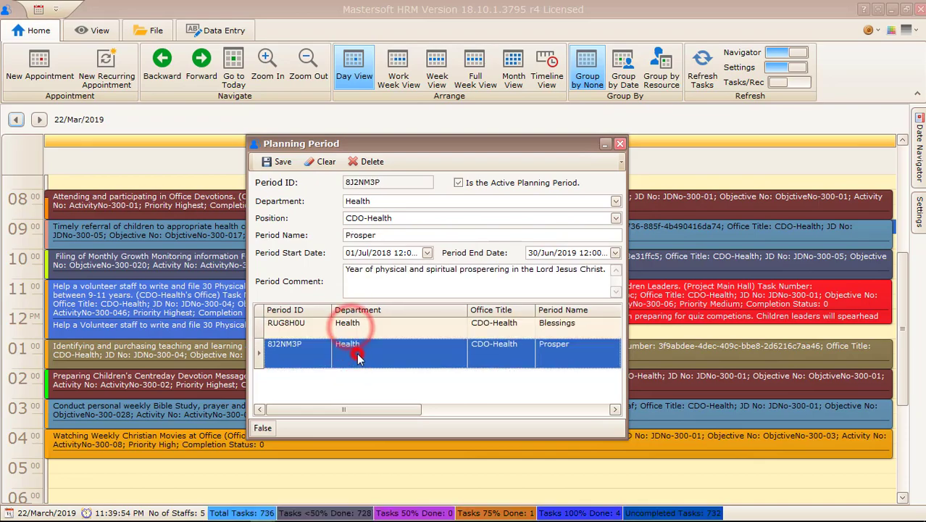
click(365, 324)
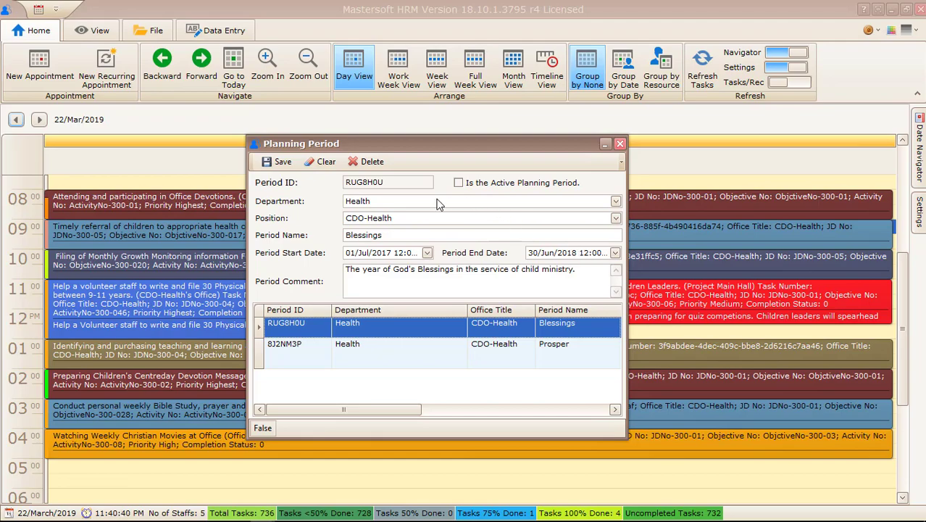
Examine the Blessings record's Period ID and the available choices for its department and position
drag(393, 181, 344, 183)
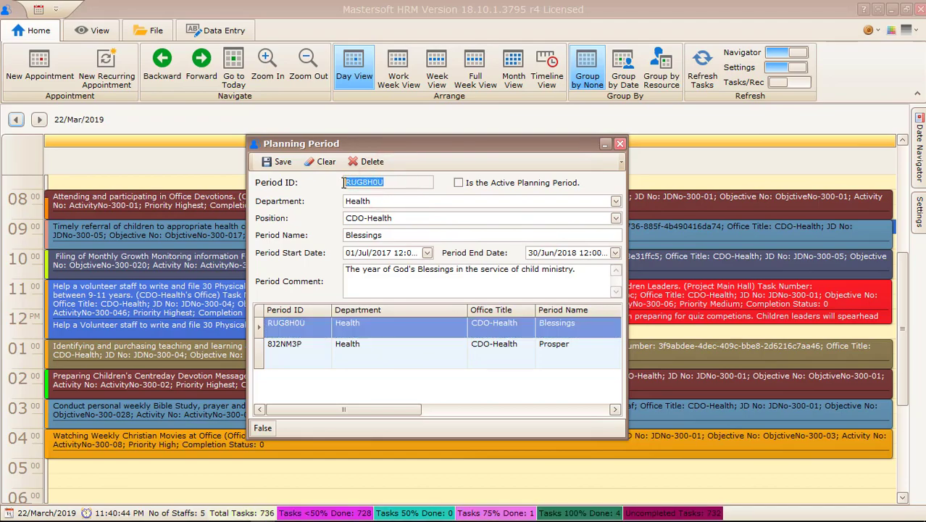
click(616, 202)
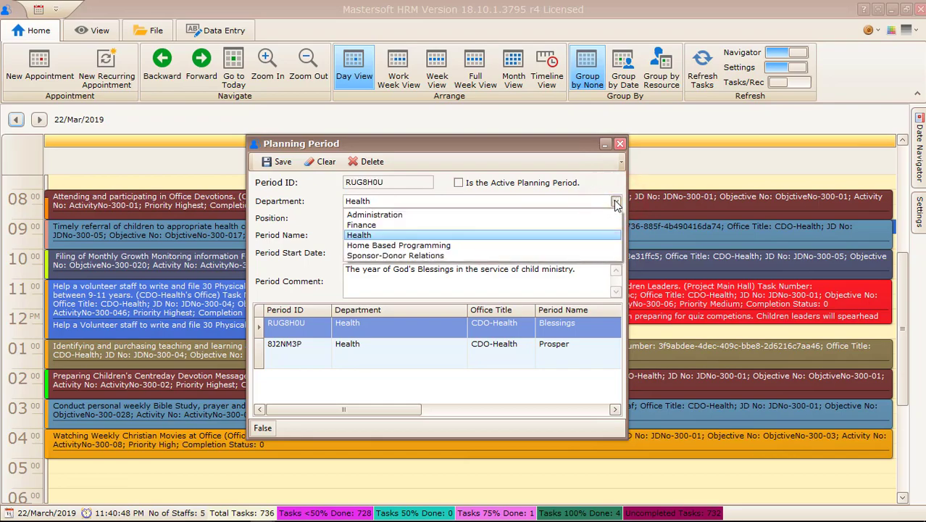
click(601, 239)
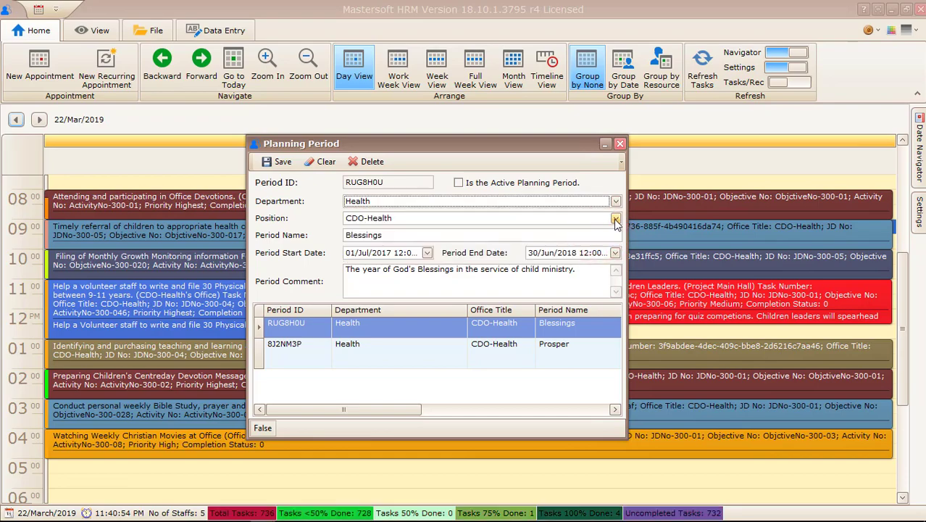
click(615, 219)
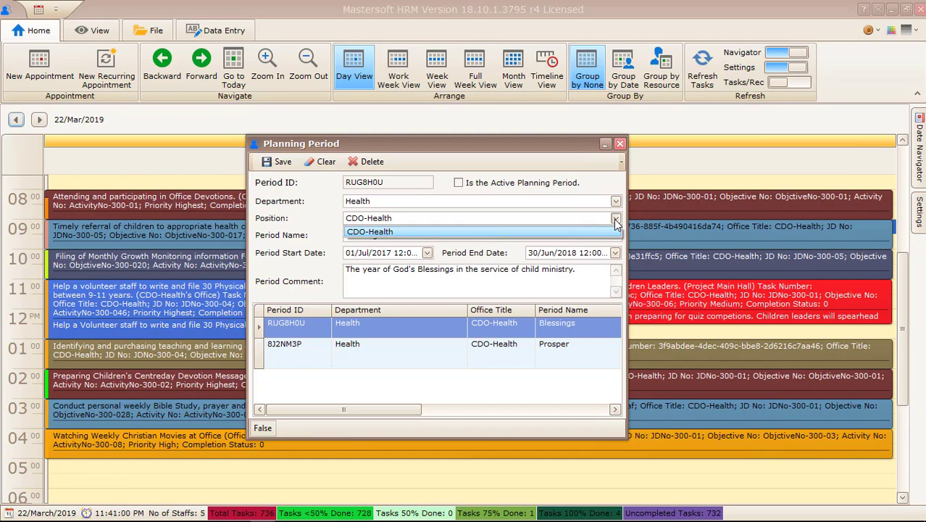
click(614, 219)
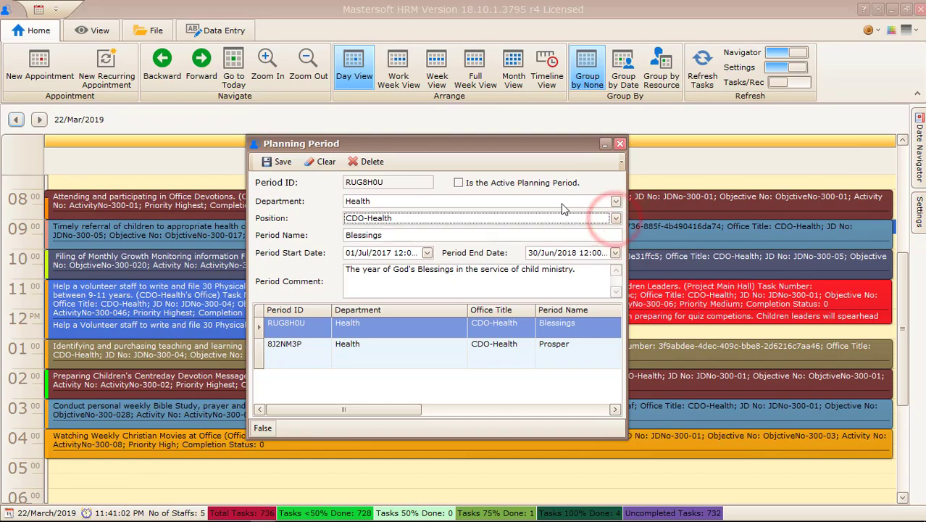
Examine the Blessings record's period name and compare it with the Prosper entry in the Period Name column
click(404, 236)
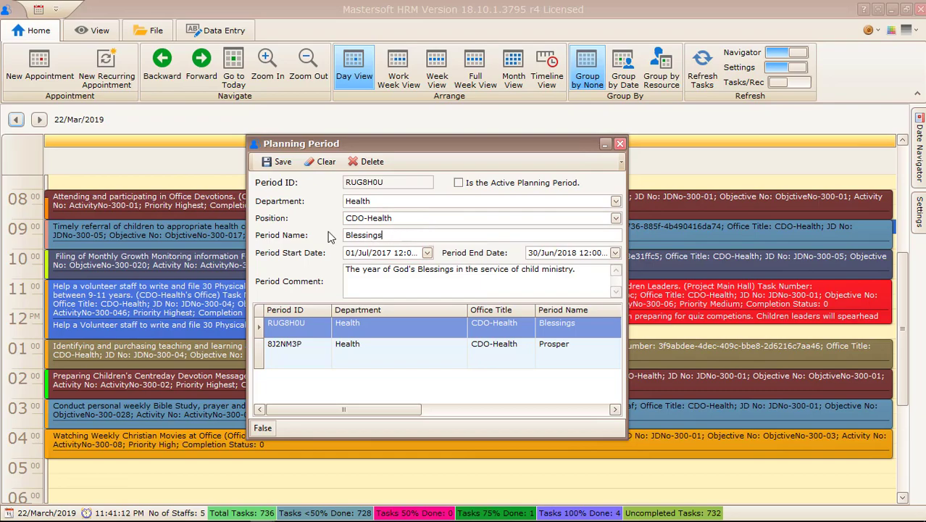
double_click(395, 235)
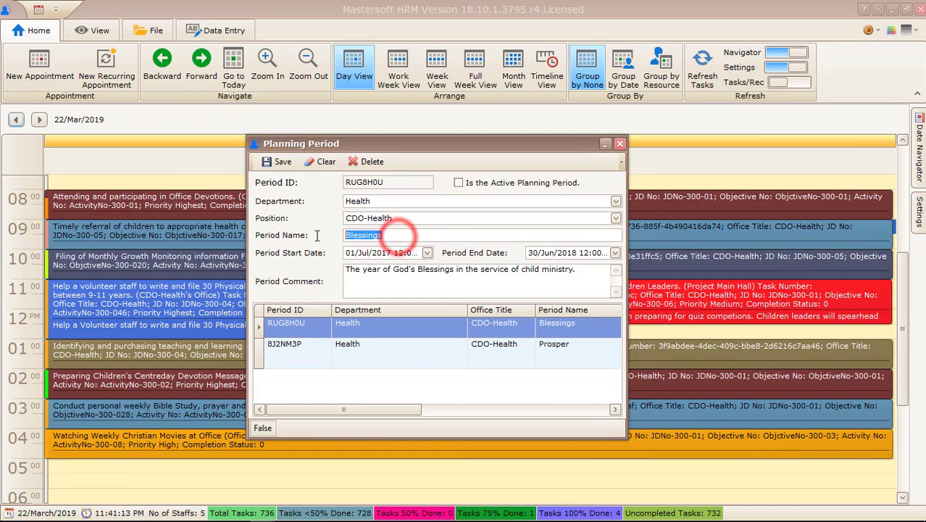
click(390, 236)
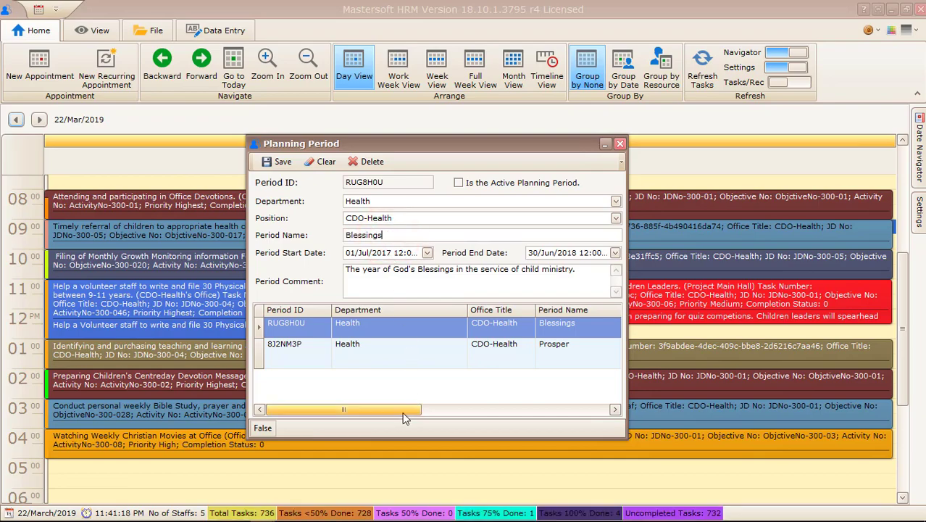
drag(400, 410, 455, 411)
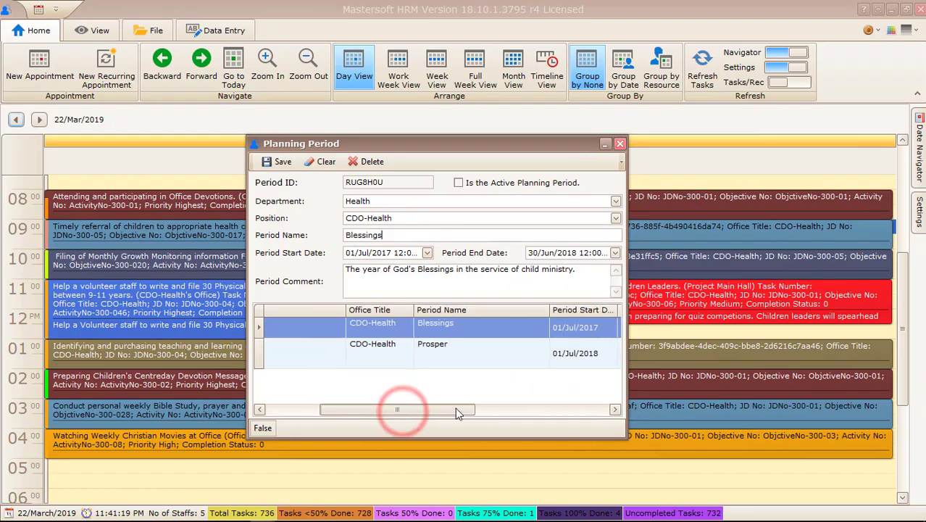
click(436, 325)
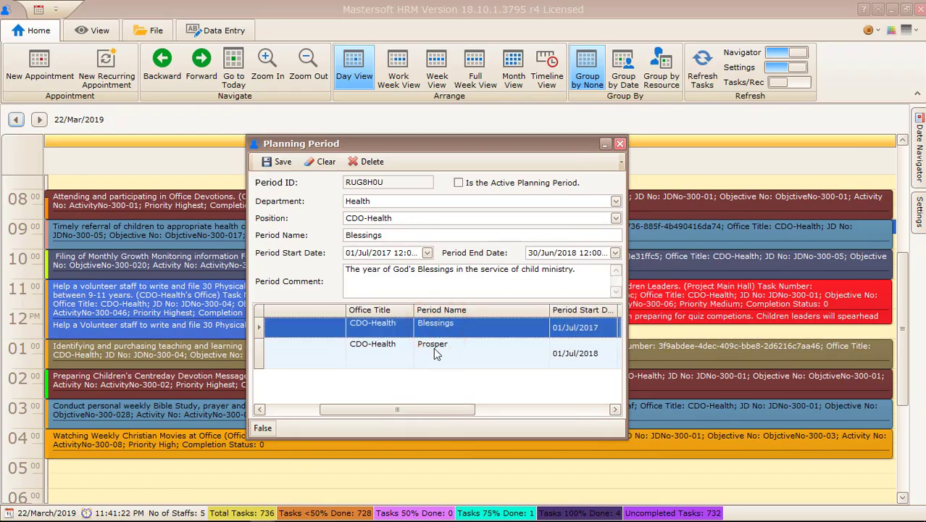
click(435, 351)
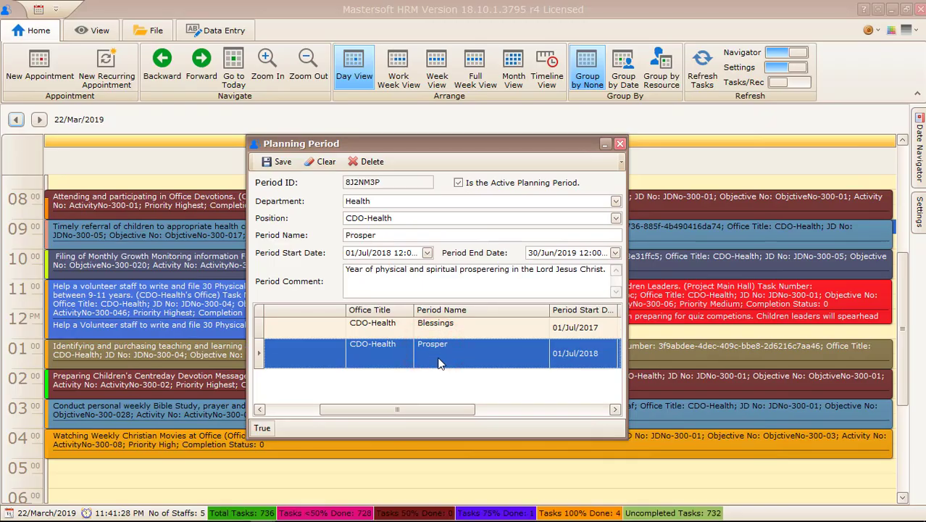
click(437, 334)
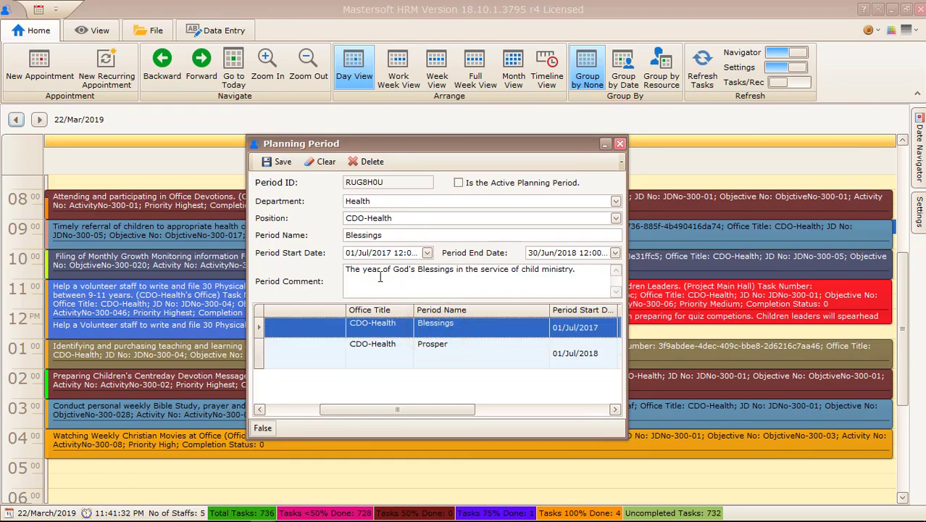
View the calendars for the Blessings period's start date and end date without changing either date
click(427, 253)
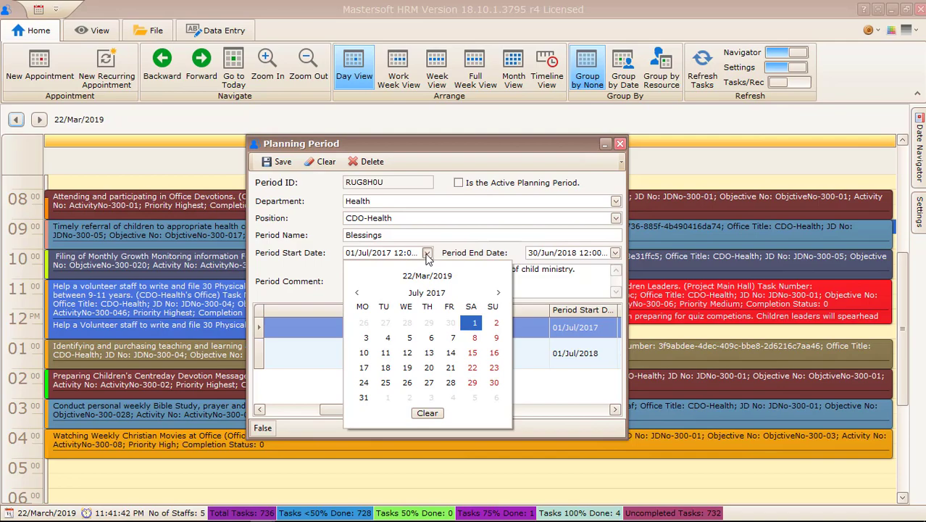
click(427, 254)
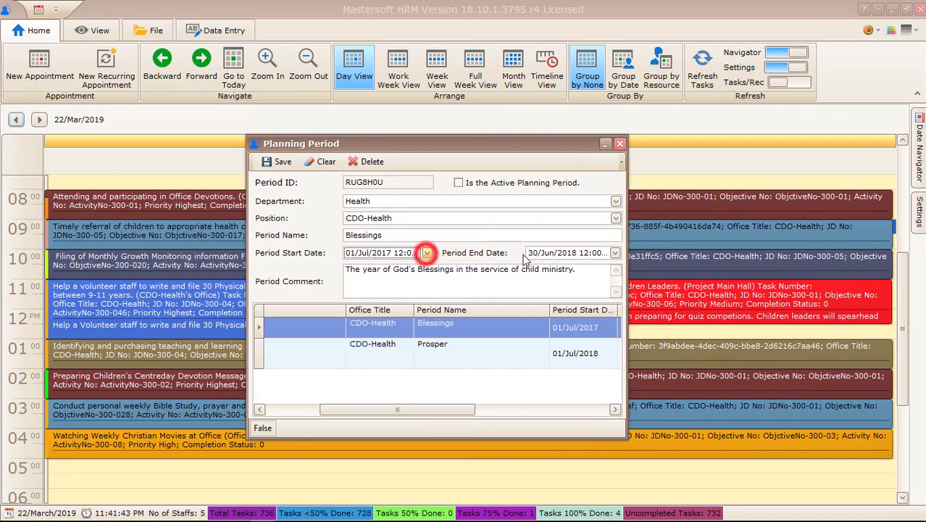
click(615, 253)
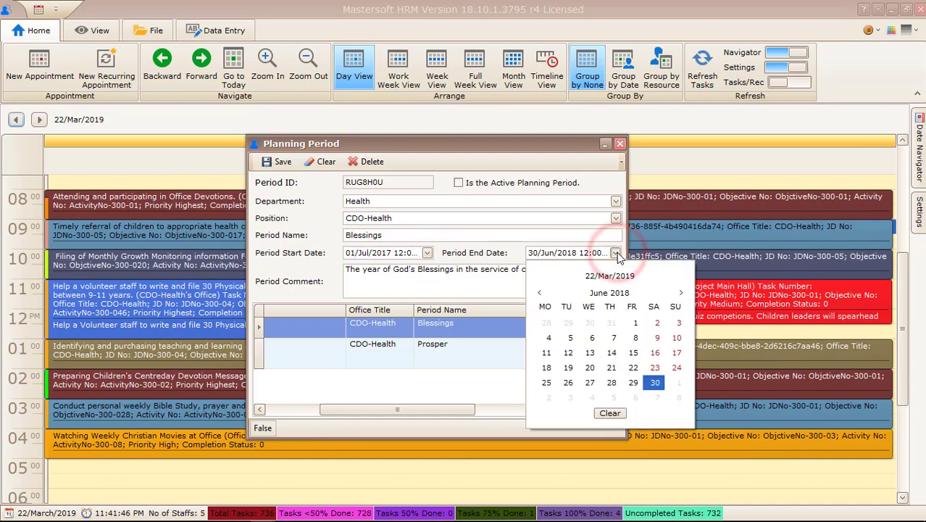
click(615, 254)
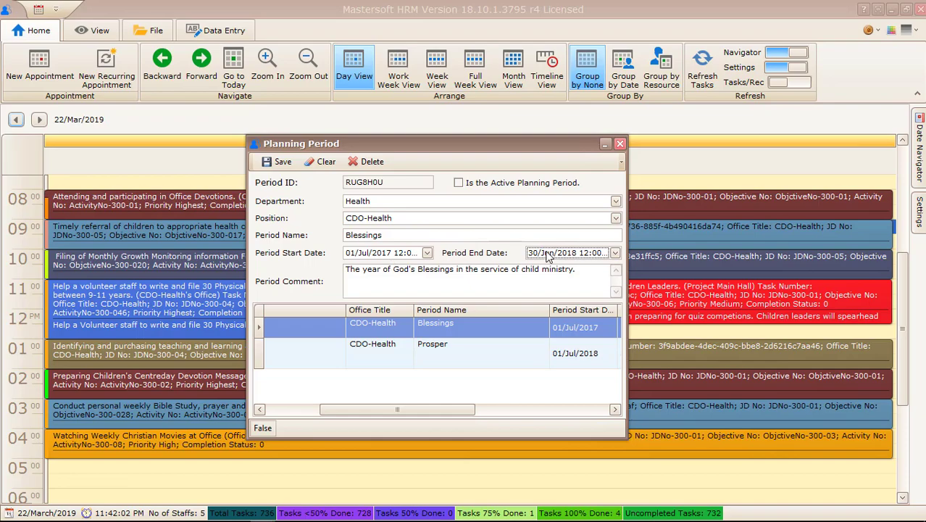
Compare the Prosper and Blessings records' dates, comments and active-period status in the form and the list
click(464, 355)
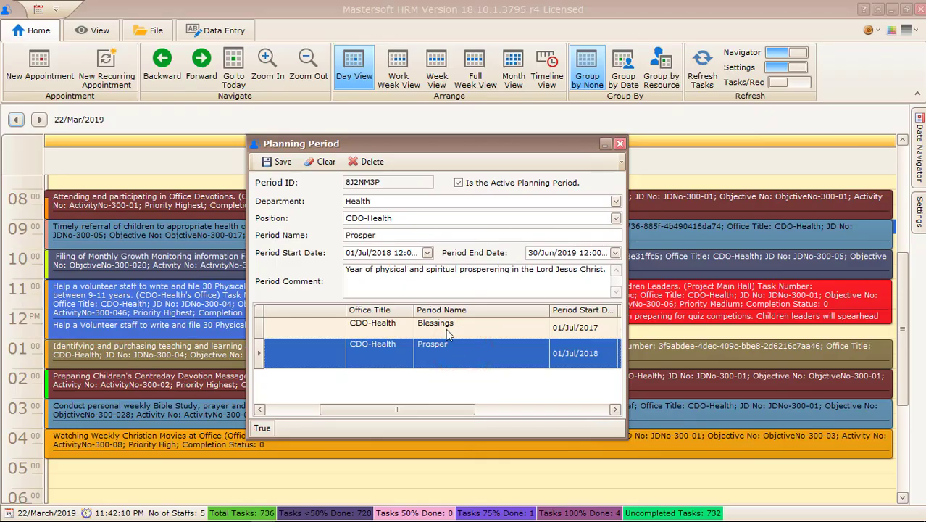
click(446, 328)
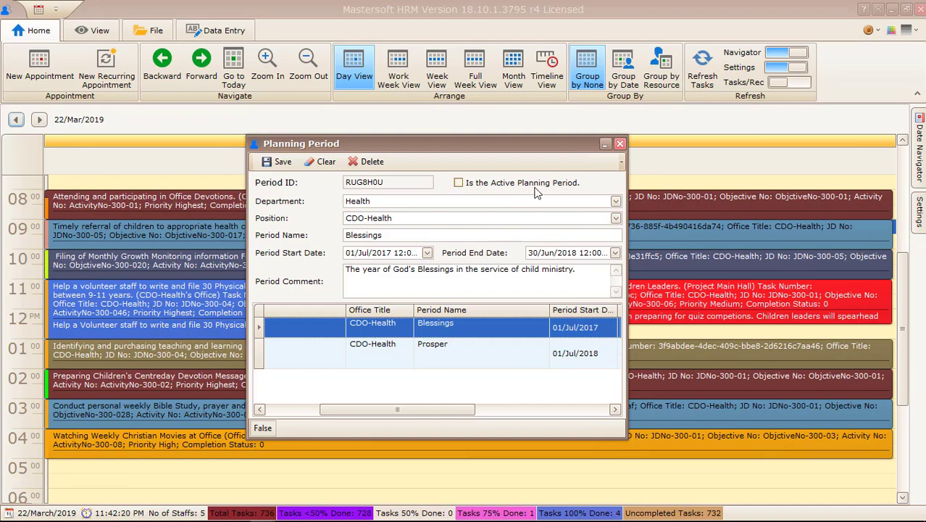
click(443, 352)
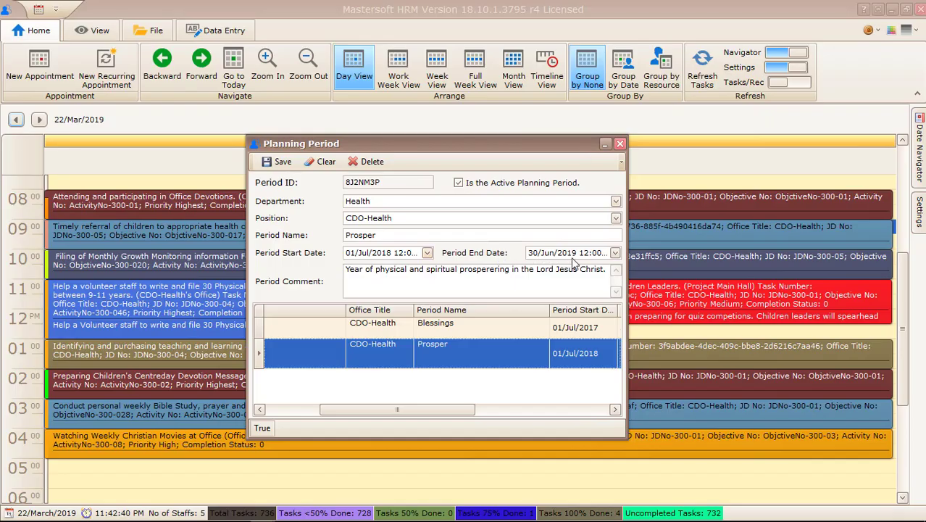
drag(429, 410, 580, 419)
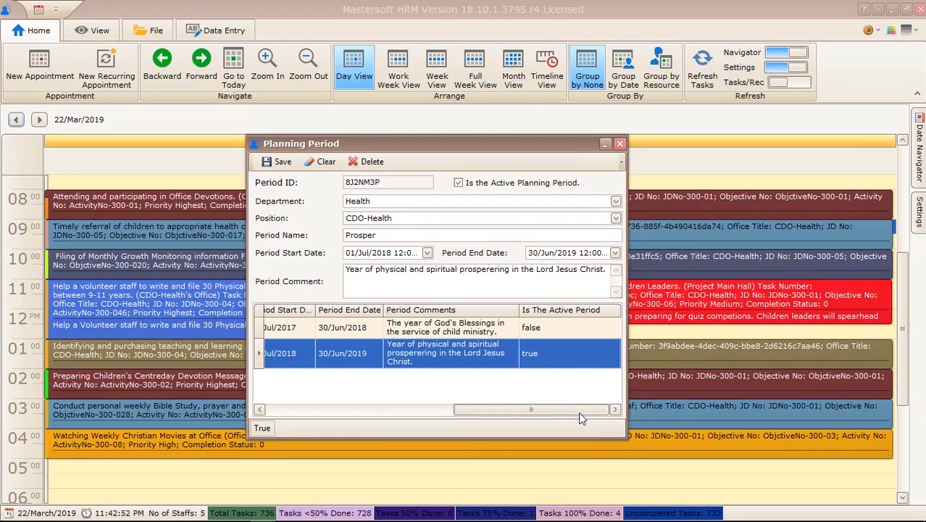
click(533, 328)
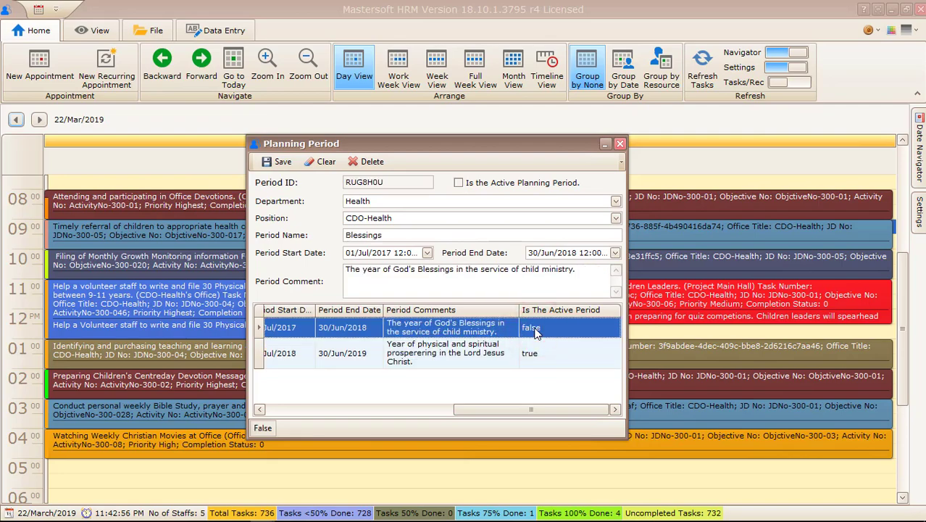
click(537, 353)
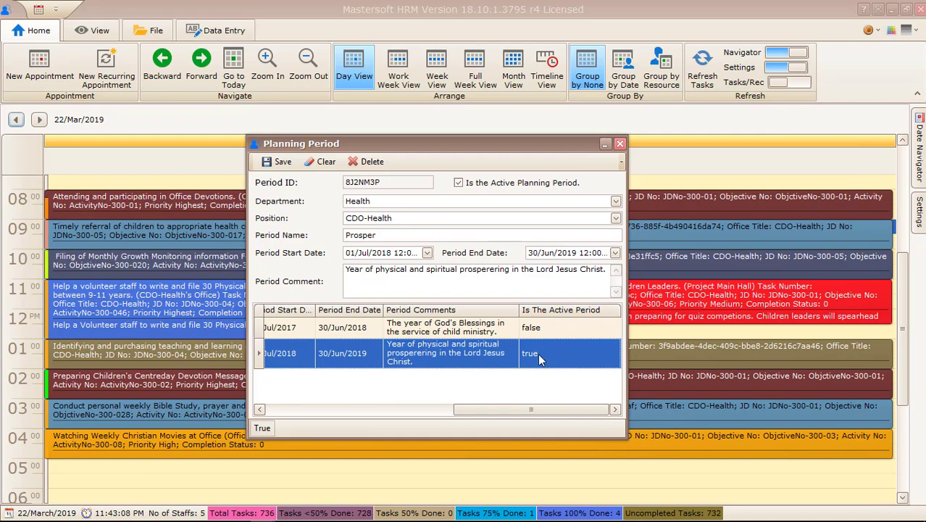
click(547, 330)
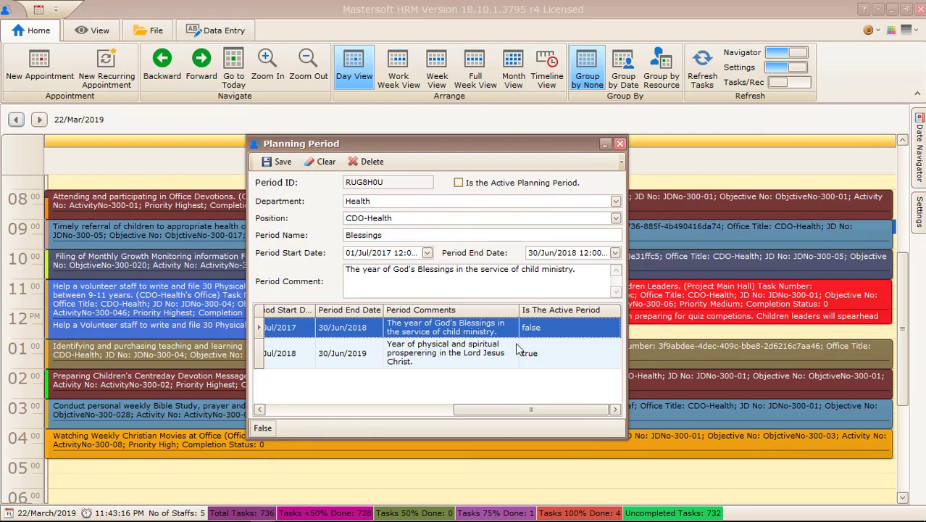
click(482, 353)
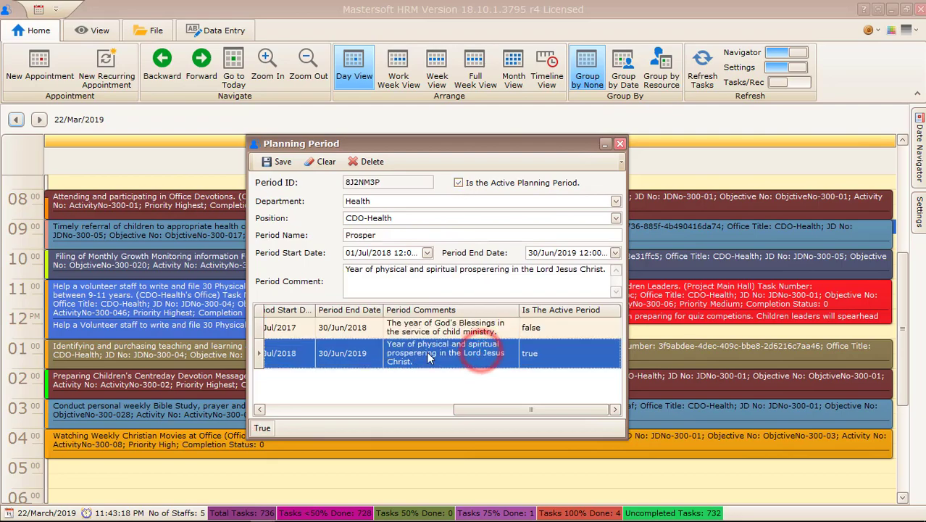
Try to save the Blessings record as the active planning period and dismiss the resulting message
drag(469, 410, 393, 412)
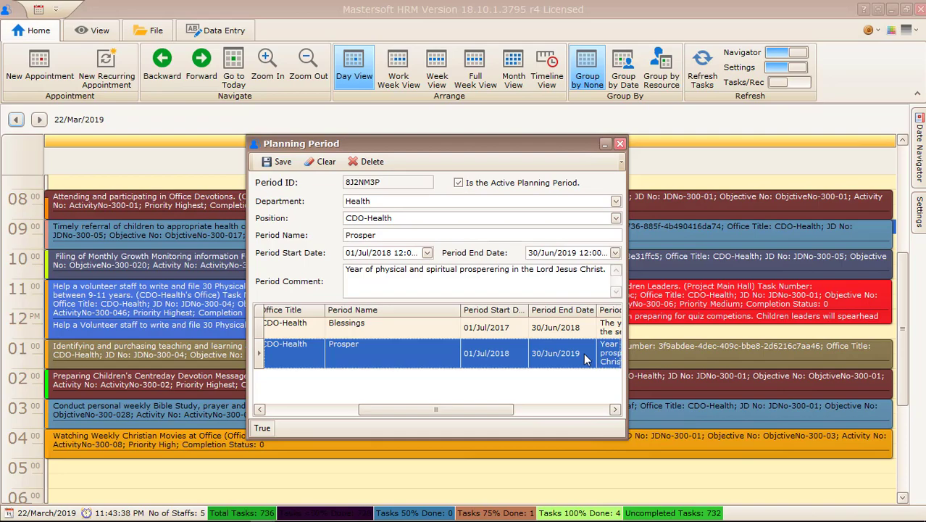
click(501, 330)
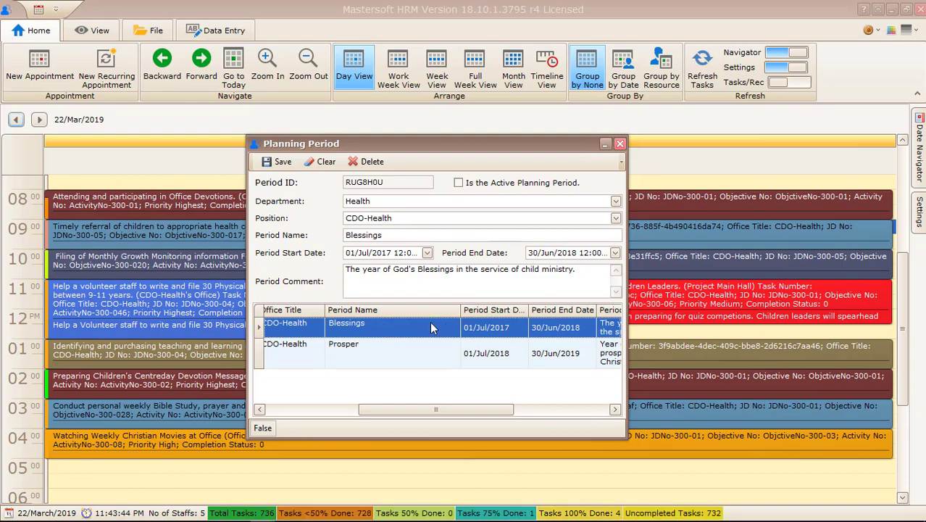
click(458, 183)
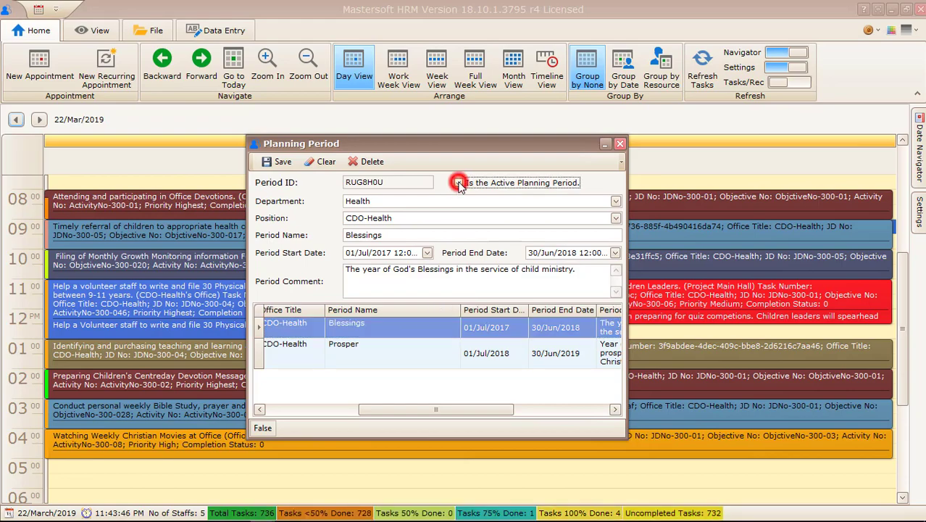
click(275, 162)
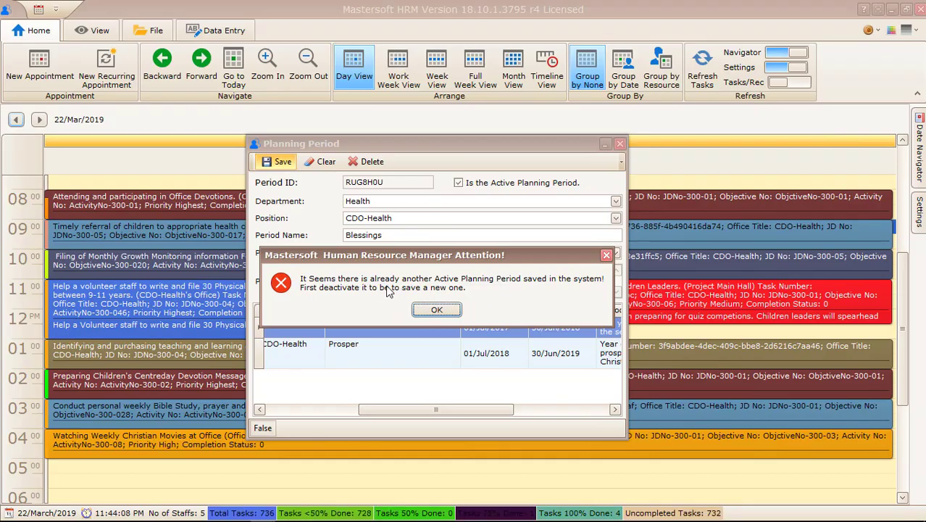
click(444, 311)
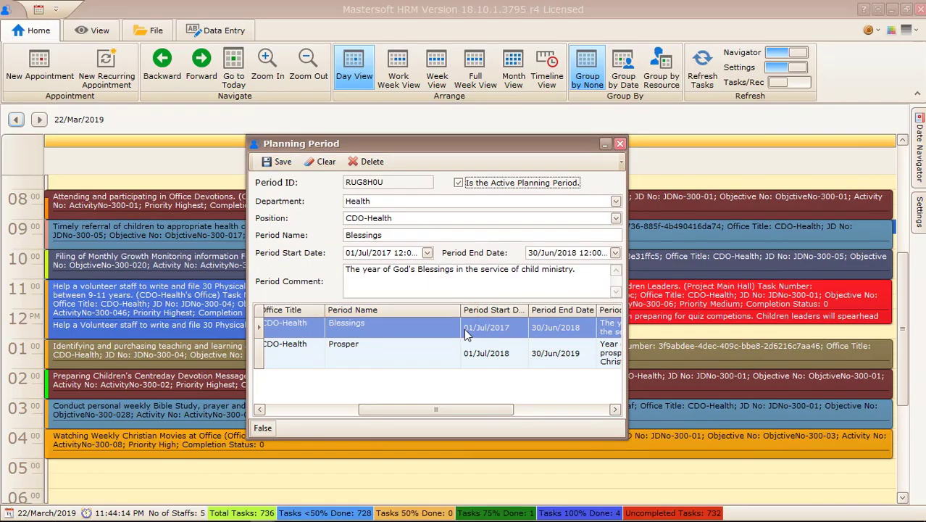
Compare the active-period status of the saved Prosper and Blessings records
click(386, 357)
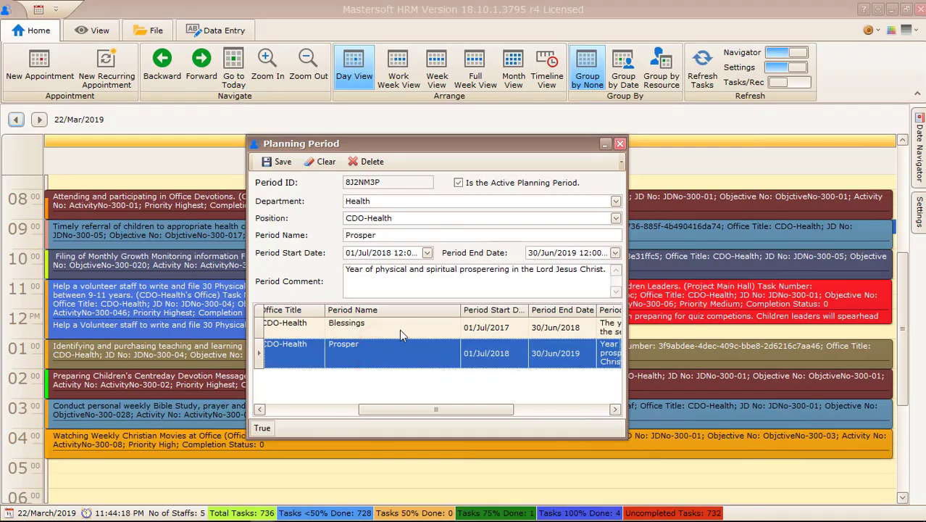
click(403, 332)
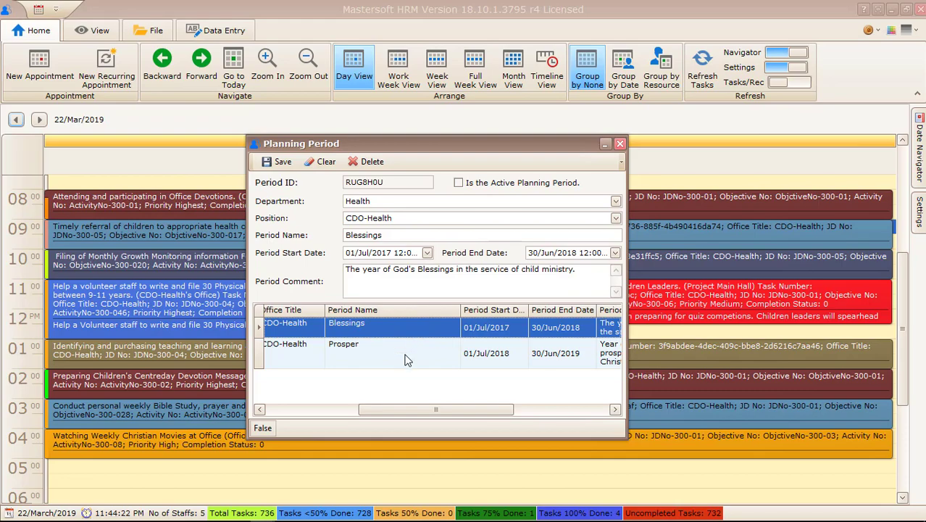
click(406, 359)
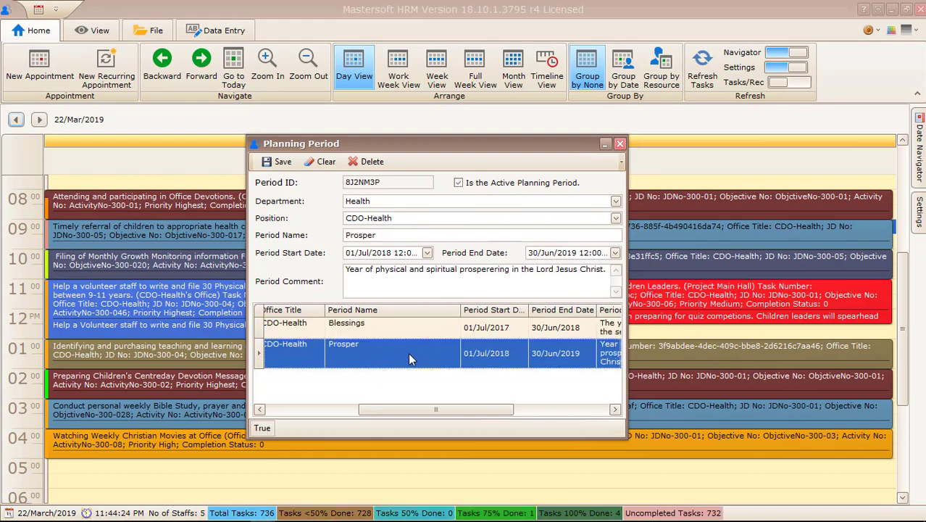
Save the Prosper record as no longer the active planning period and dismiss the message
click(459, 183)
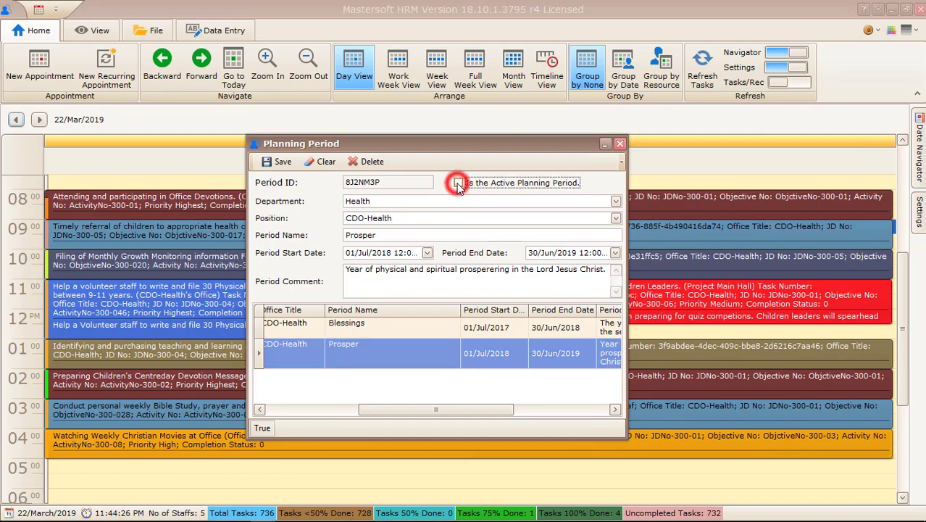
click(278, 163)
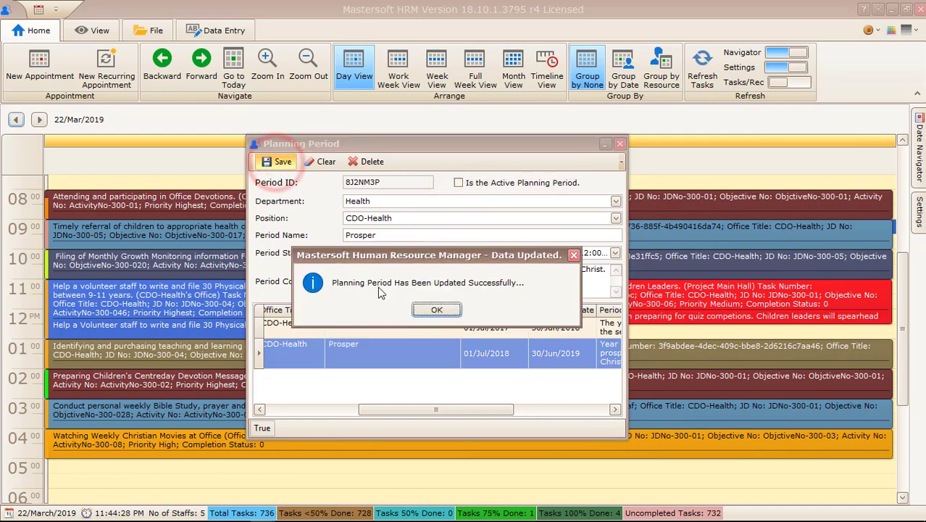
click(437, 311)
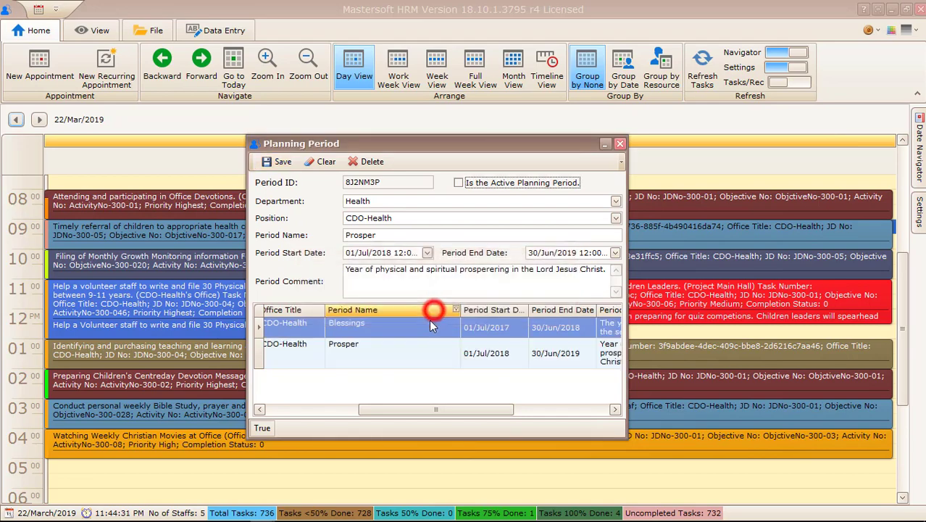
Mark the Blessings record as the active planning period, save it and dismiss the message
click(373, 324)
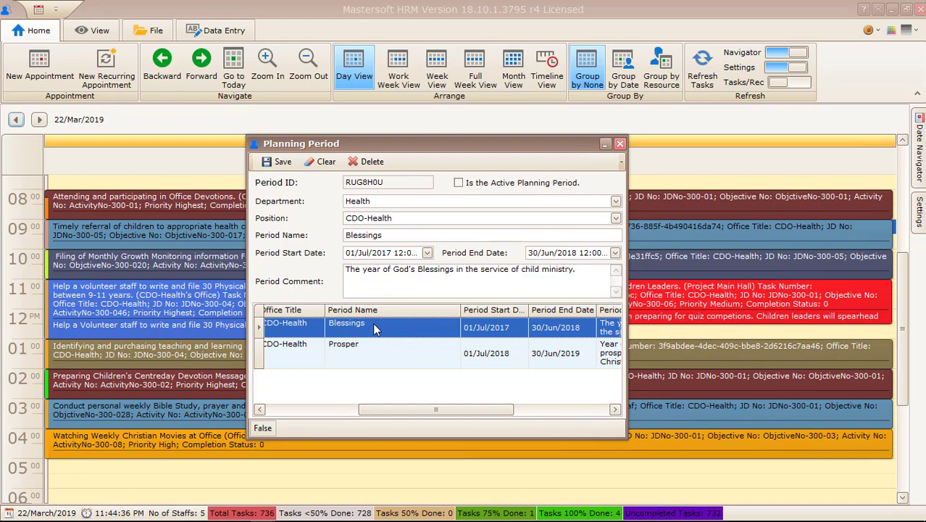
click(459, 183)
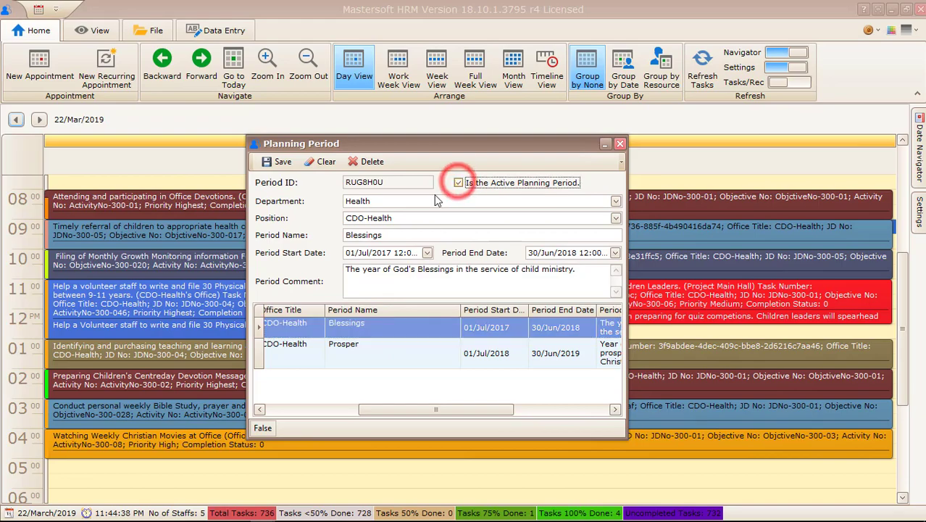
click(278, 163)
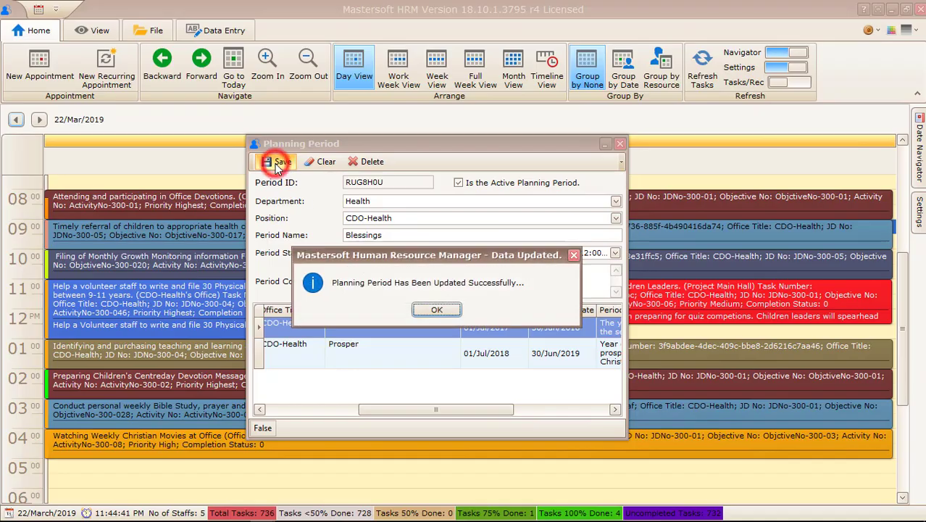
click(443, 311)
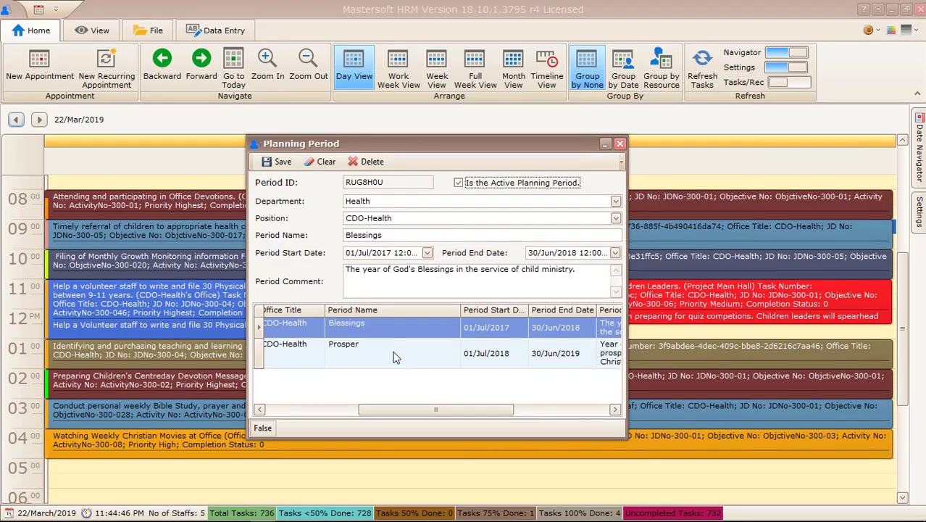
Remove the active planning period mark from the Blessings record and save the change
click(459, 184)
click(277, 161)
click(436, 309)
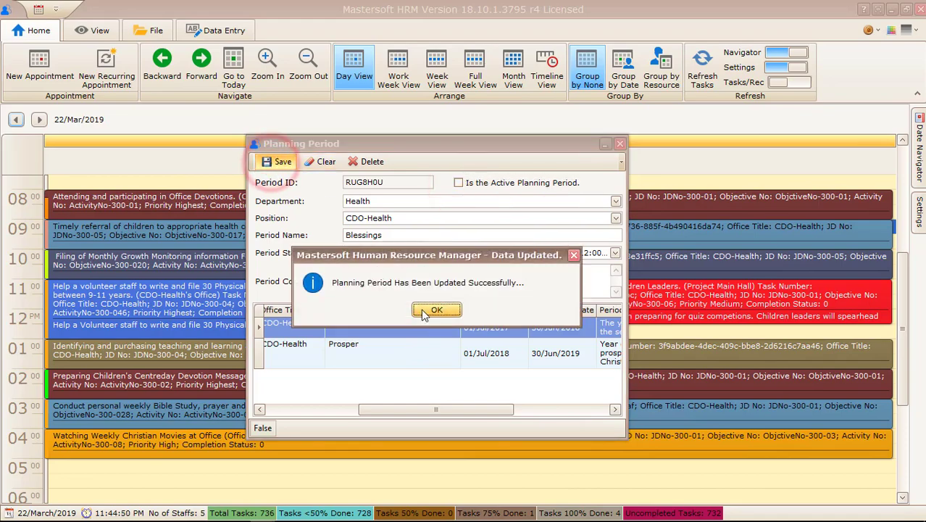
Mark the Prosper record as the active planning period, save it and close the Planning Period form
click(380, 353)
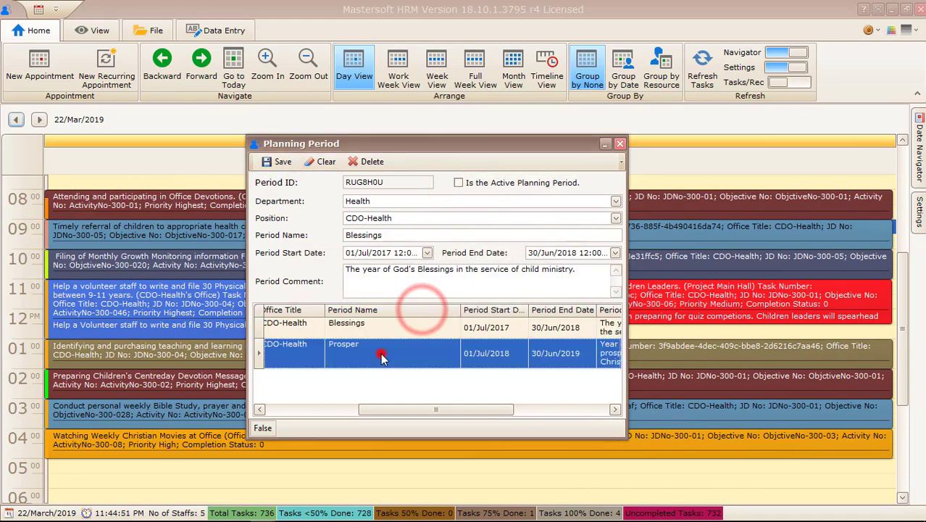
click(458, 183)
click(278, 161)
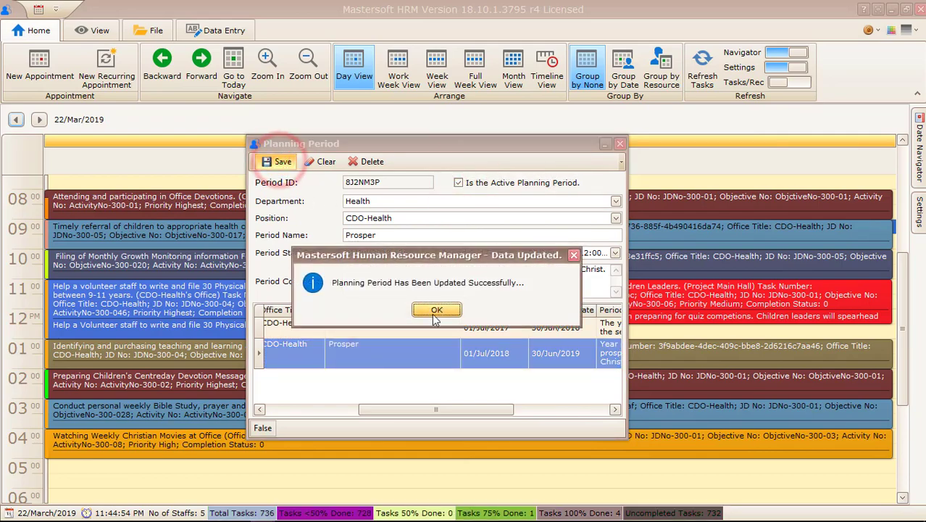
click(437, 309)
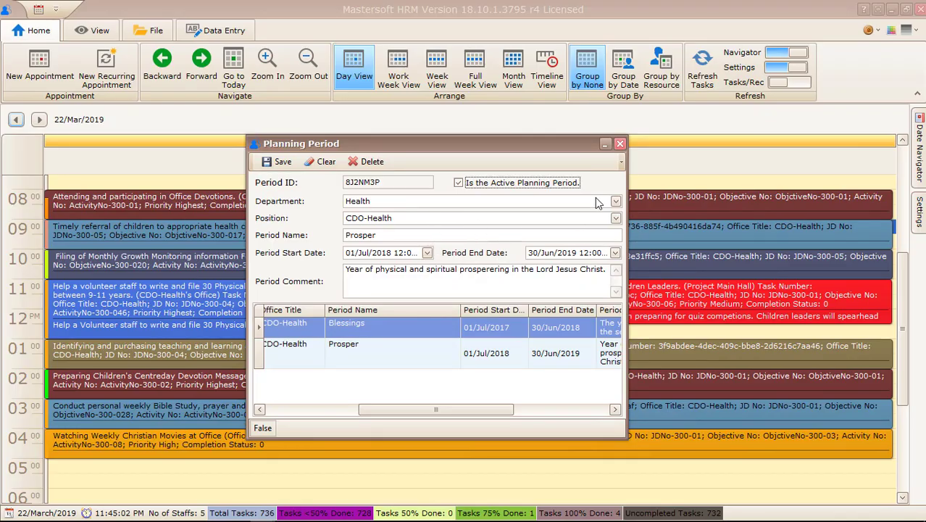
click(621, 143)
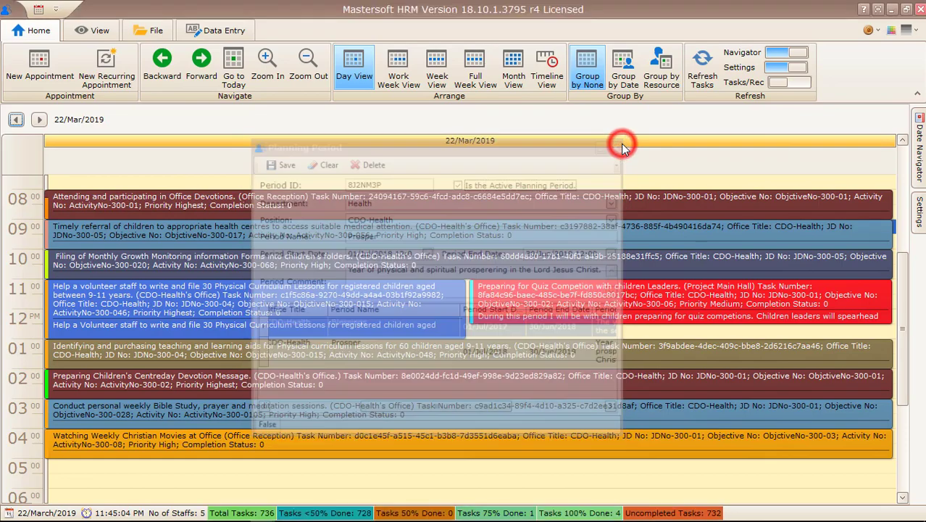
Keep the settings open and compare the Prosper record's start and end dates with the Plan Start Date and Plan End Date
mouse_move(919, 221)
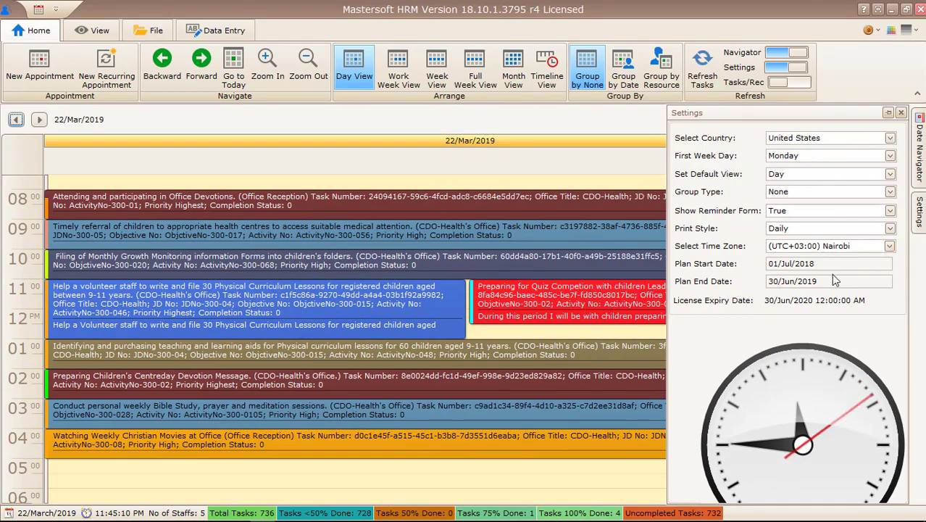
click(889, 113)
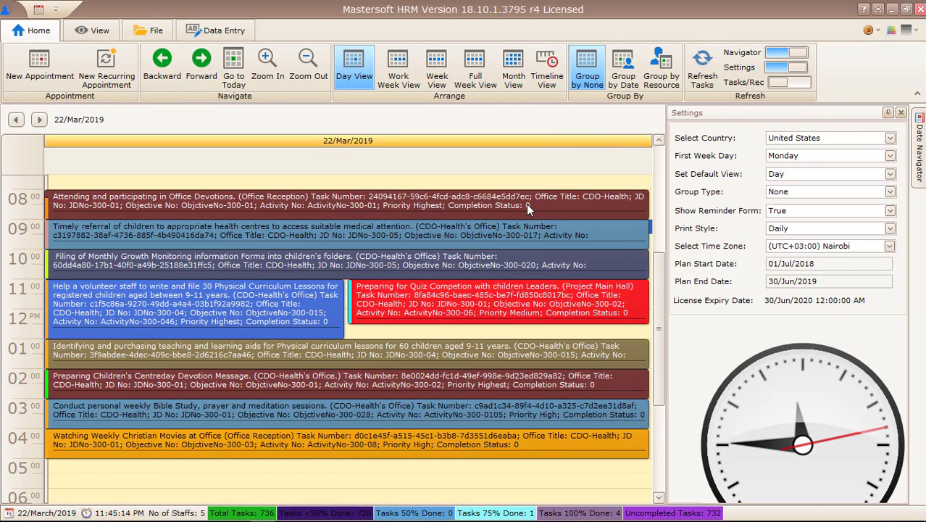
click(38, 9)
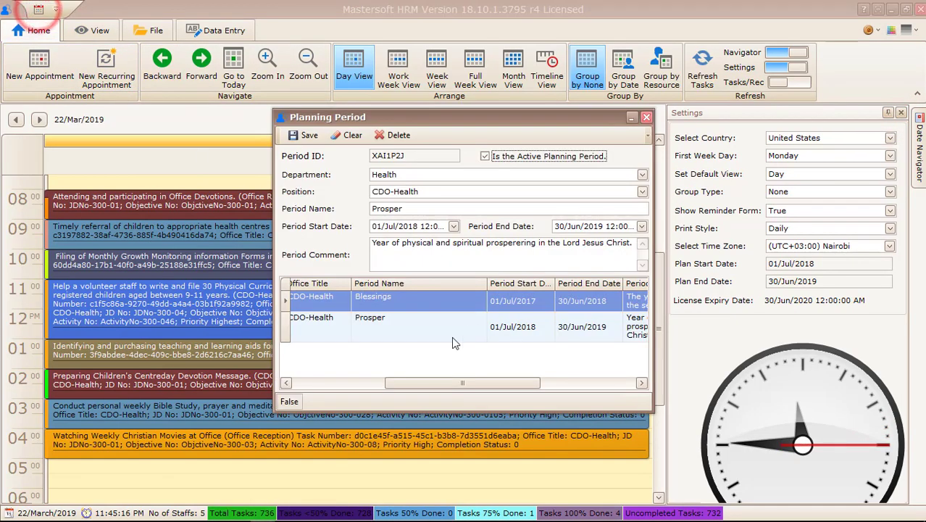
click(395, 322)
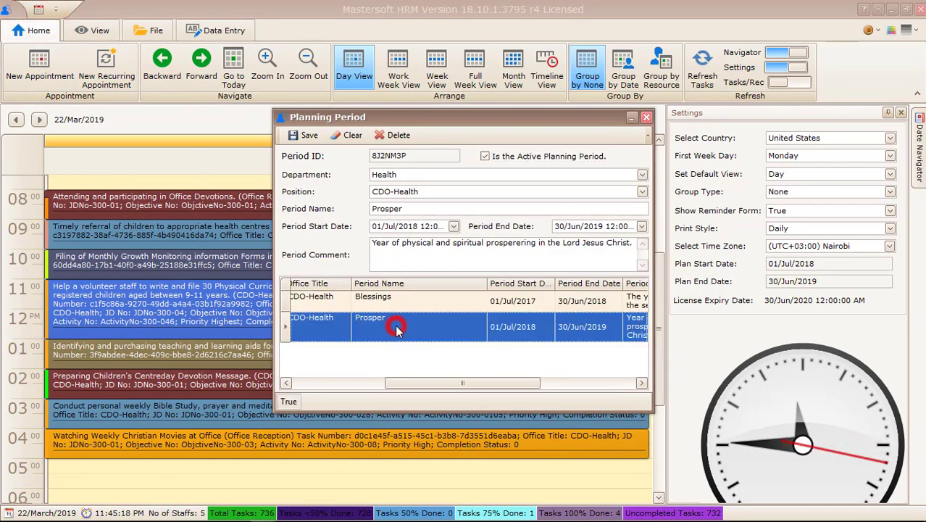
click(397, 300)
click(397, 323)
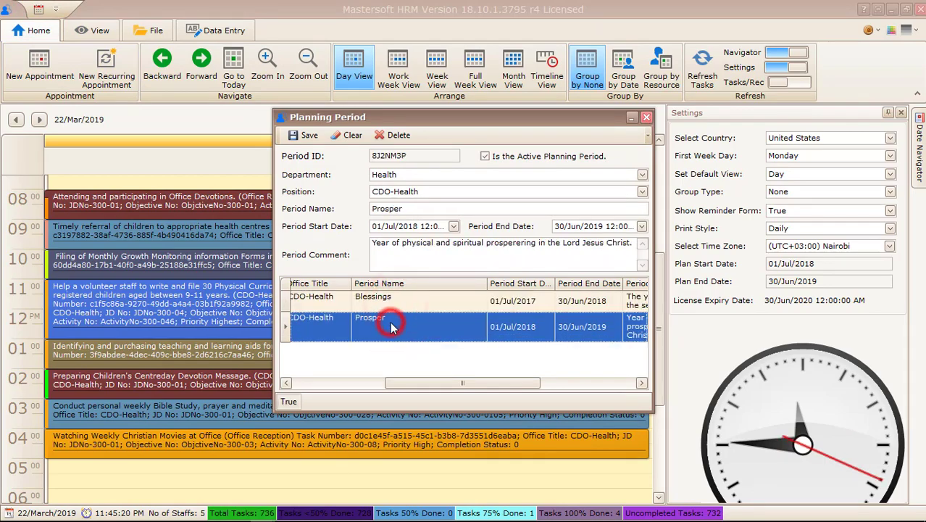
drag(477, 382, 525, 382)
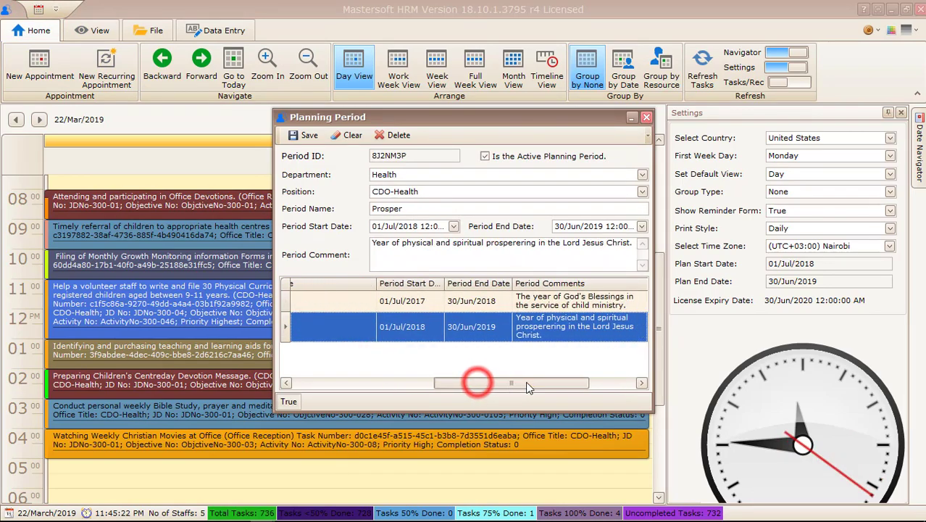
click(411, 336)
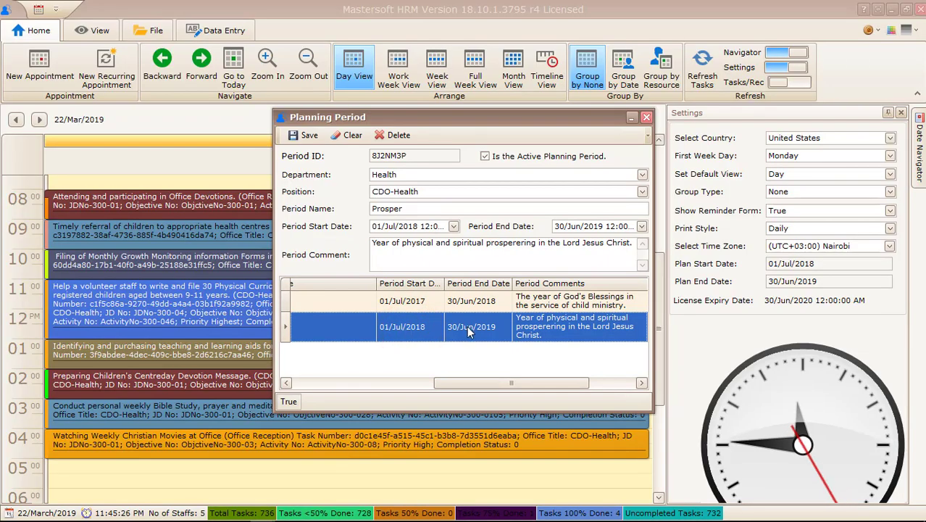
click(818, 264)
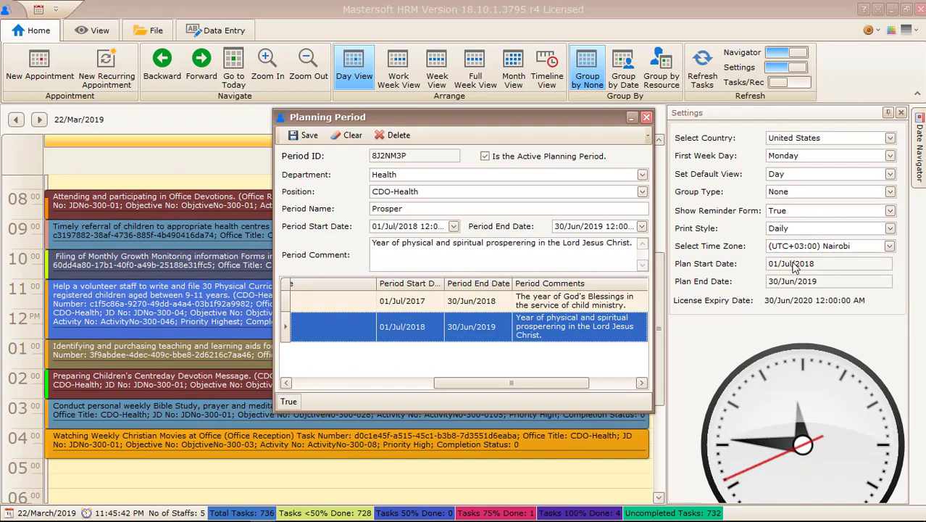
click(646, 118)
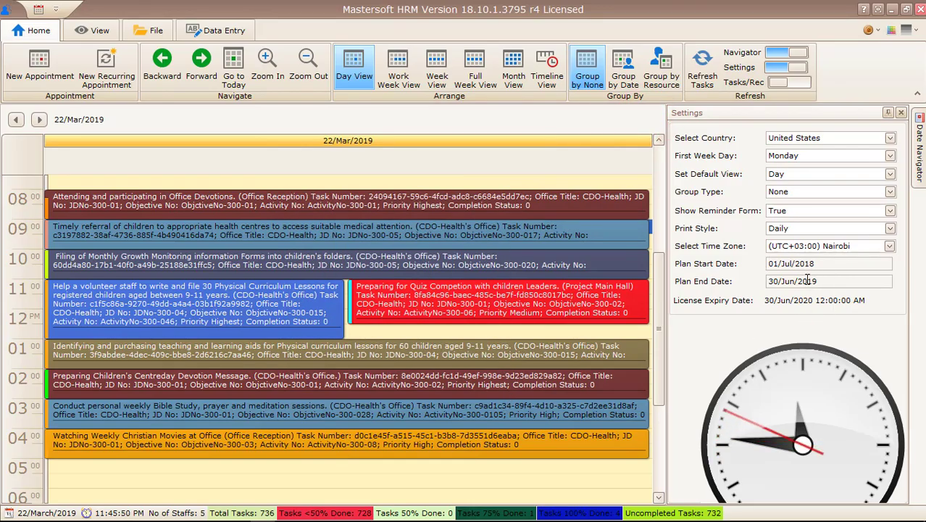
Refresh the calendar tasks, check the plan dates in the settings, and collapse the settings again
click(697, 68)
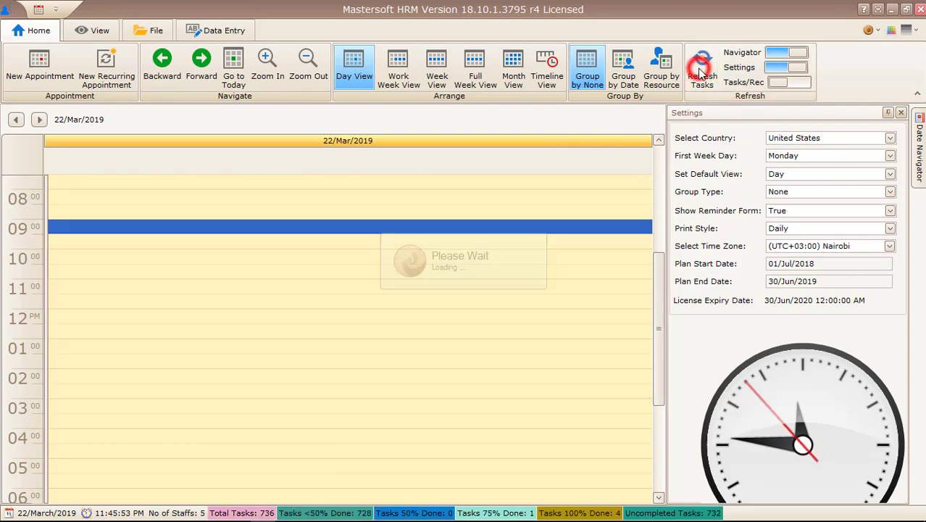
mouse_move(456, 265)
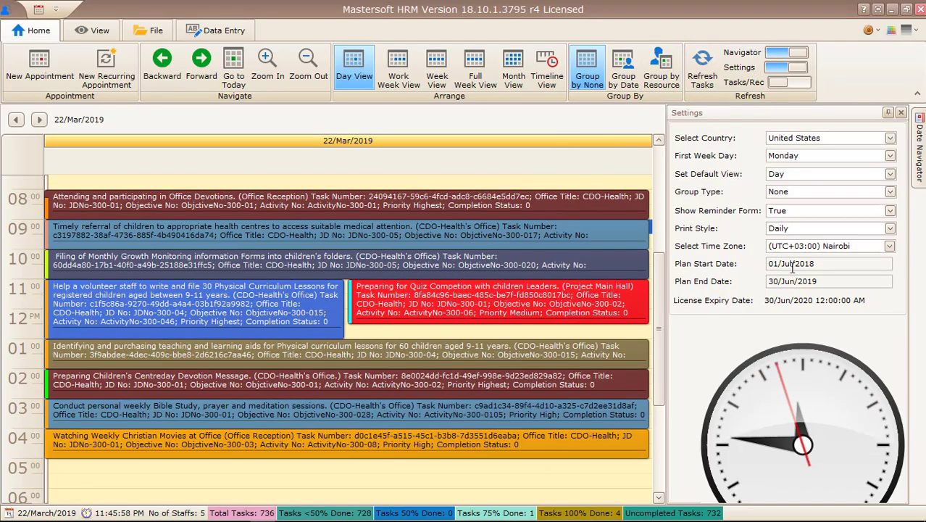
scroll(793, 264, up, 1)
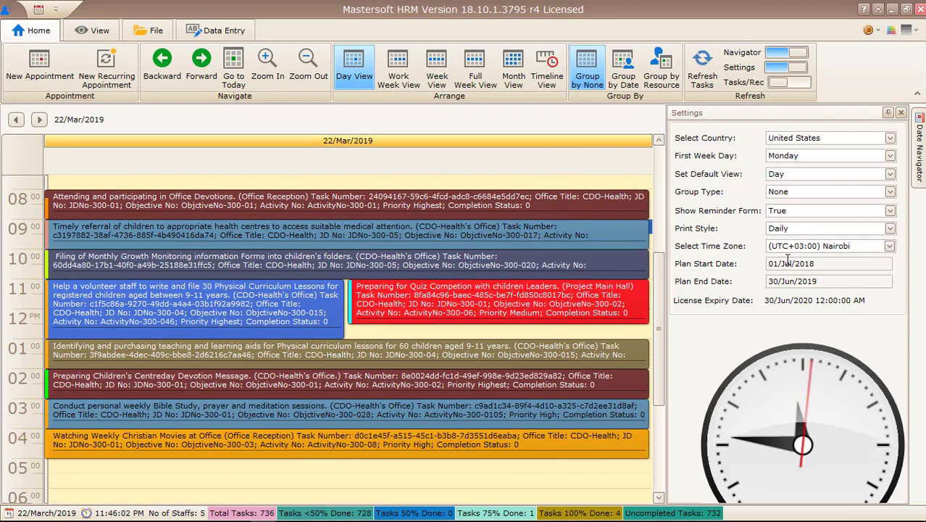
click(888, 113)
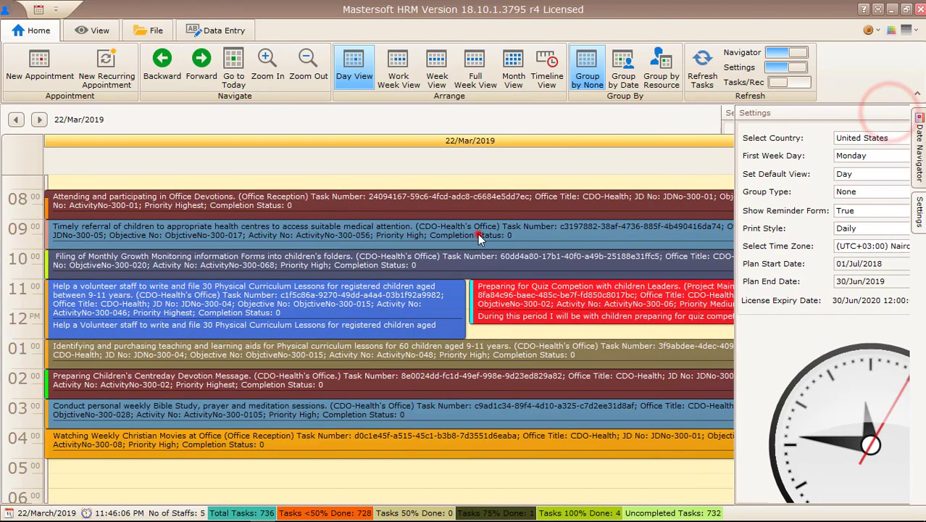
Open the WorkPlan Objectives entry form and check the plan start and end dates shown on it
click(478, 233)
click(218, 30)
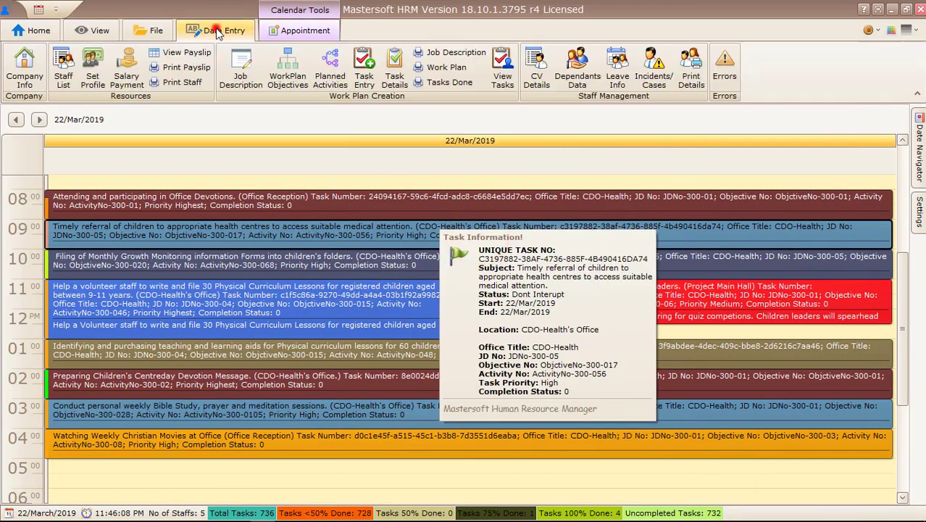
click(283, 65)
click(286, 68)
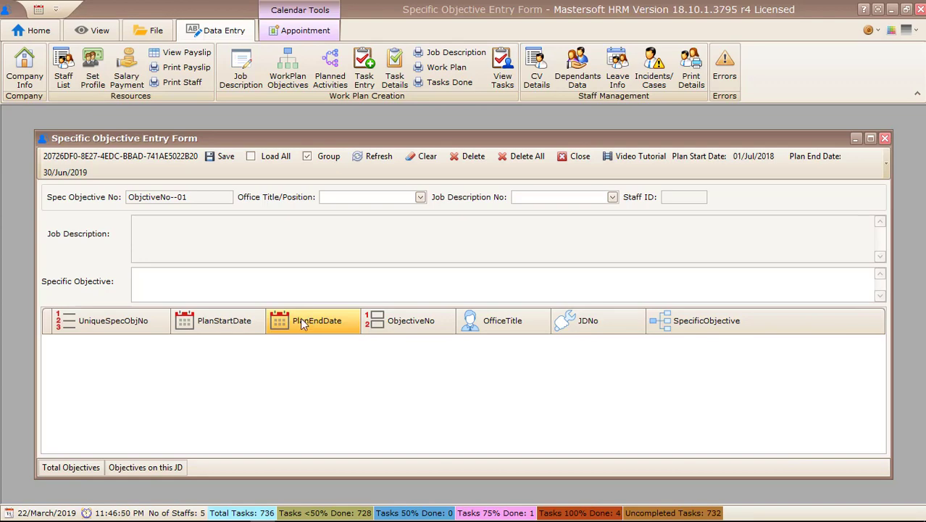
click(753, 161)
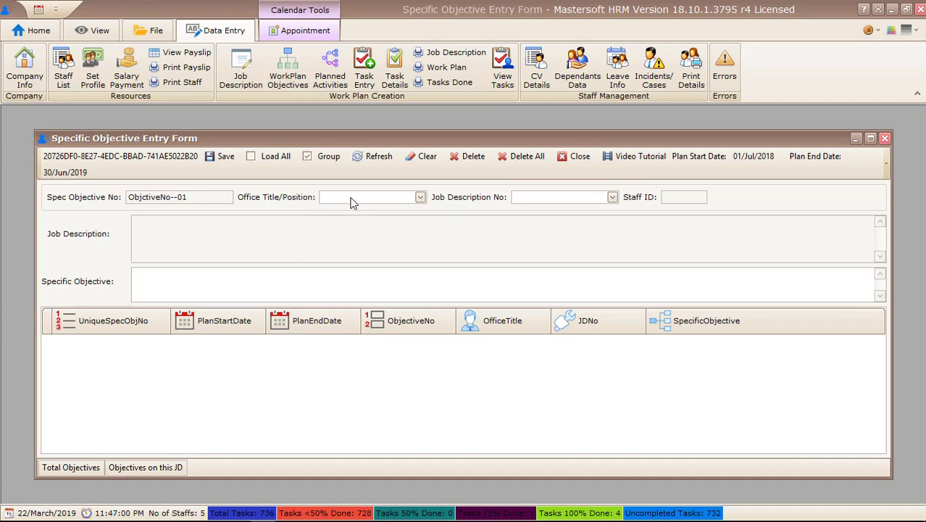
Load the objectives for the CDO-Health position under job description number JDNo-300-01
click(354, 202)
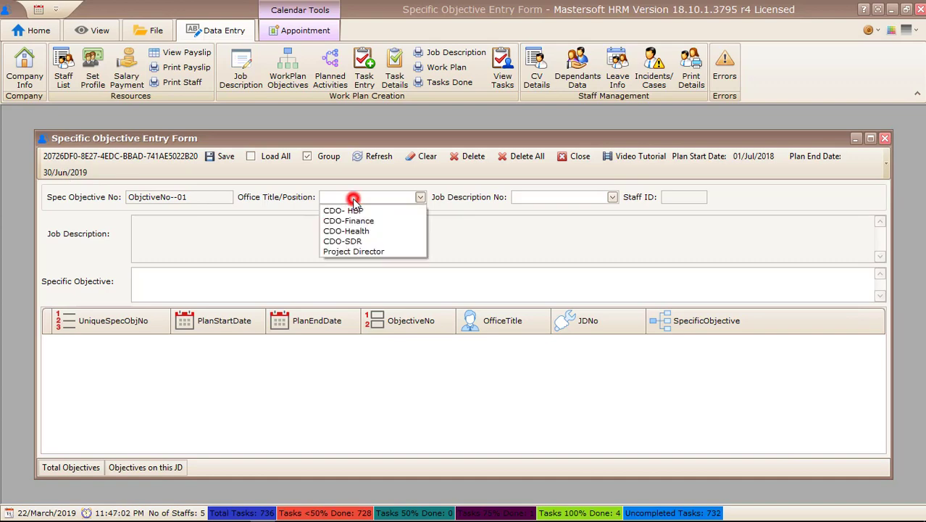
click(363, 232)
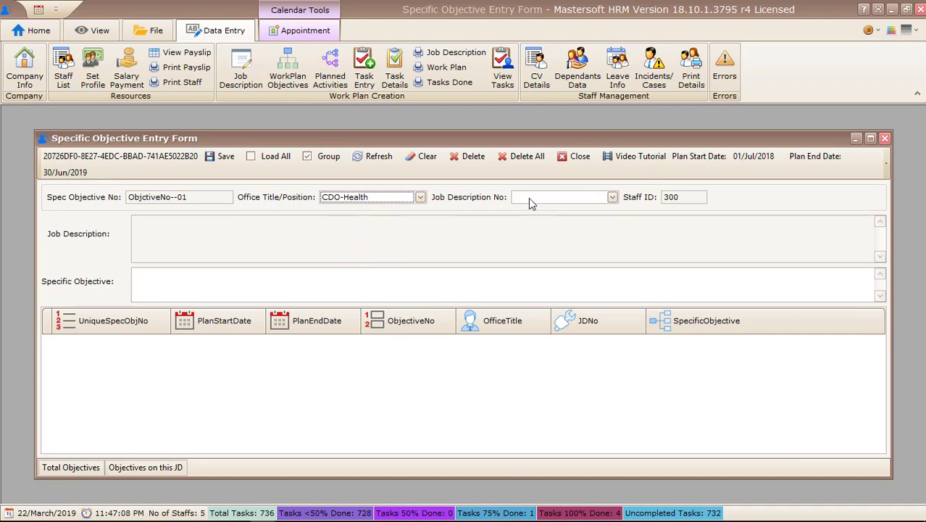
click(530, 197)
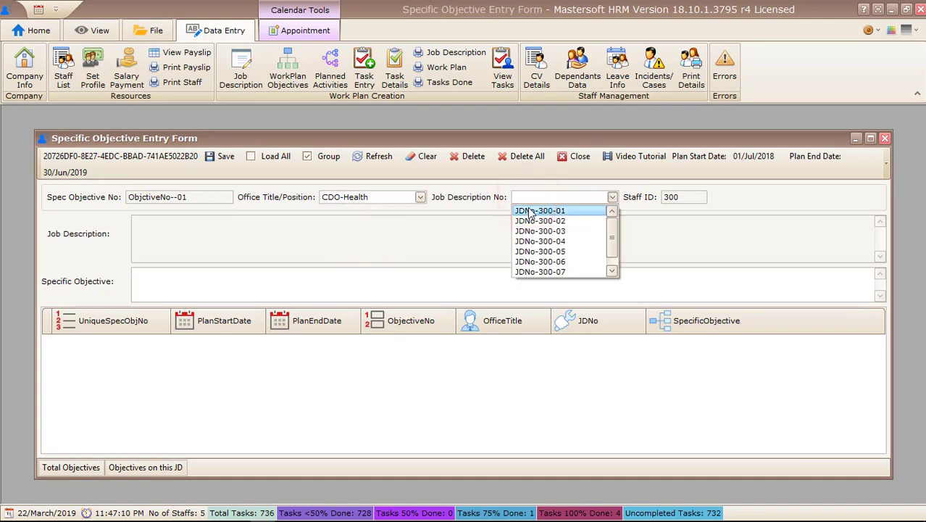
click(528, 209)
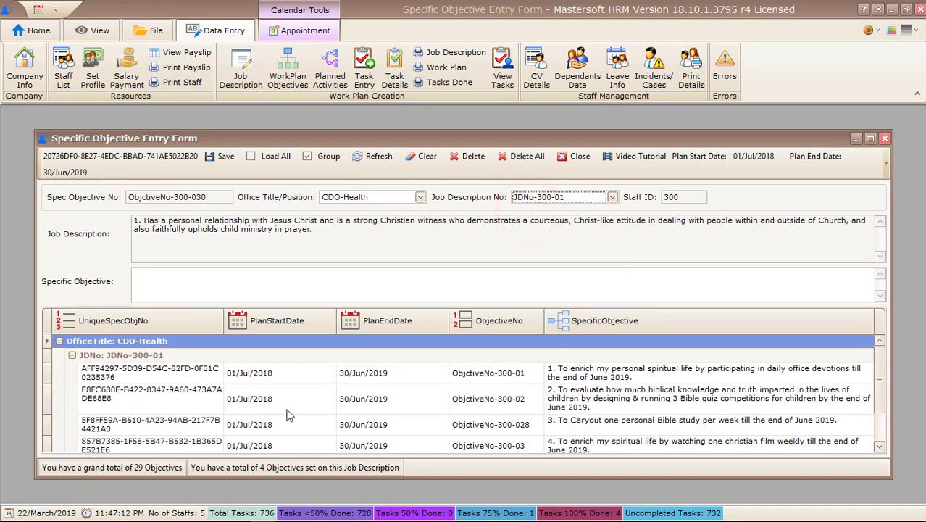
Select the first objective under JDNo-300-01 and compare its plan start and end dates with the form's plan dates
click(254, 373)
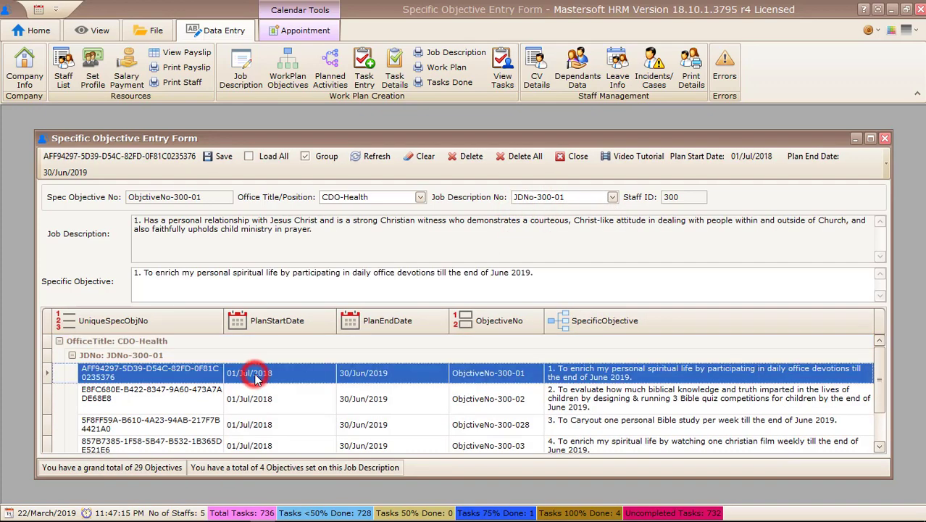
click(368, 373)
click(252, 379)
click(361, 381)
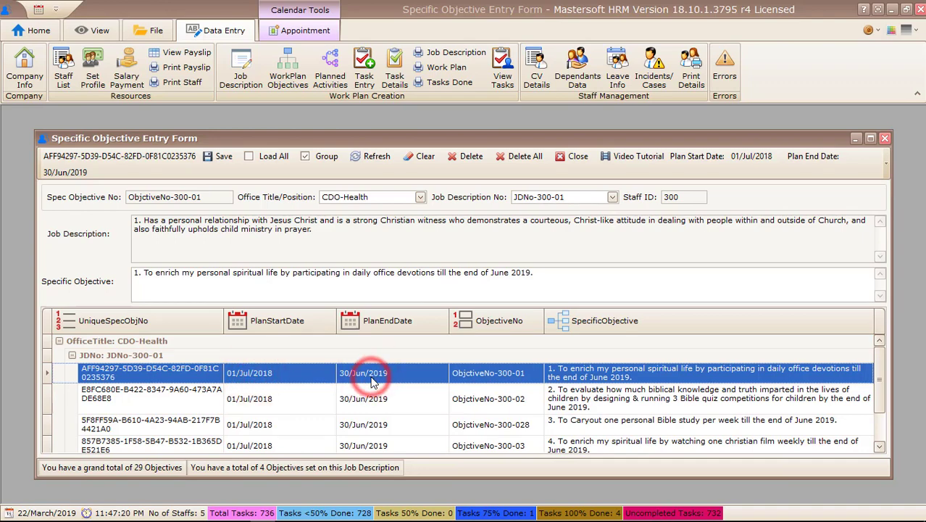
click(745, 158)
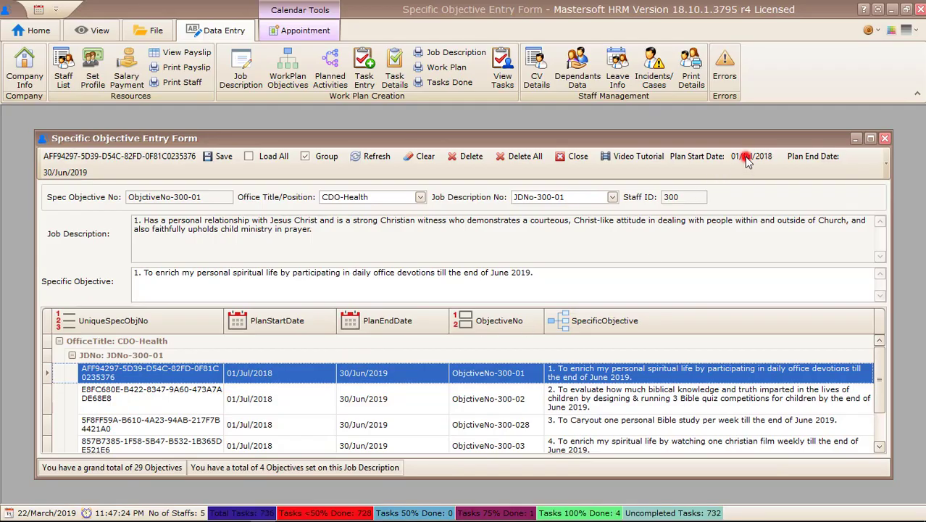
click(74, 178)
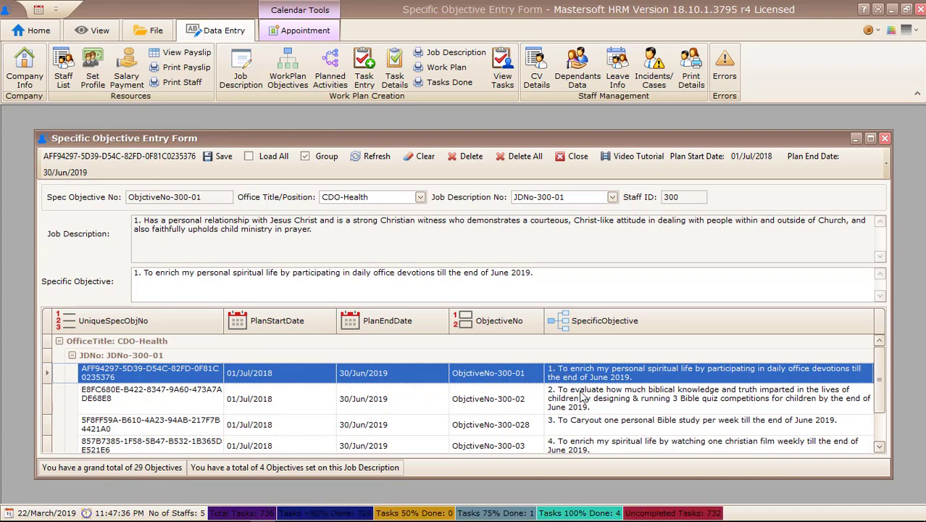
Go through the second, third and fourth objectives under JDNo-300-01
click(614, 400)
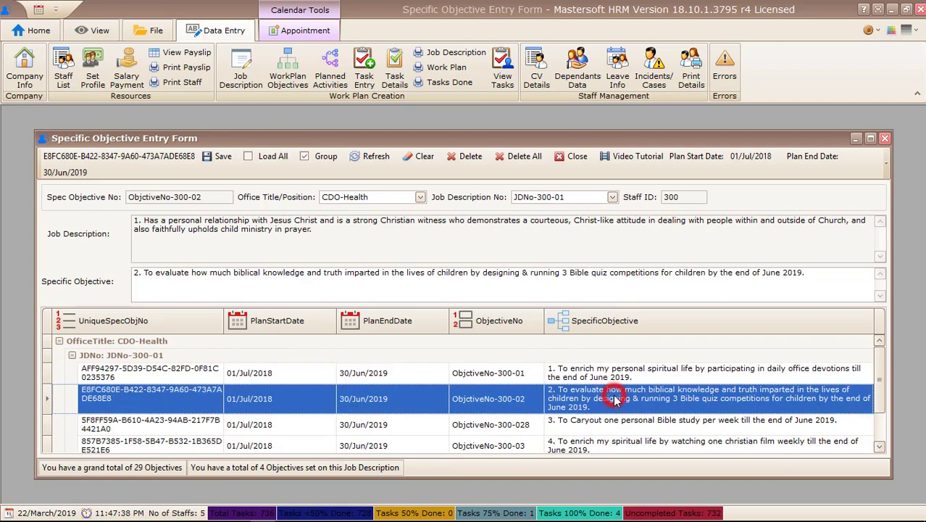
click(621, 427)
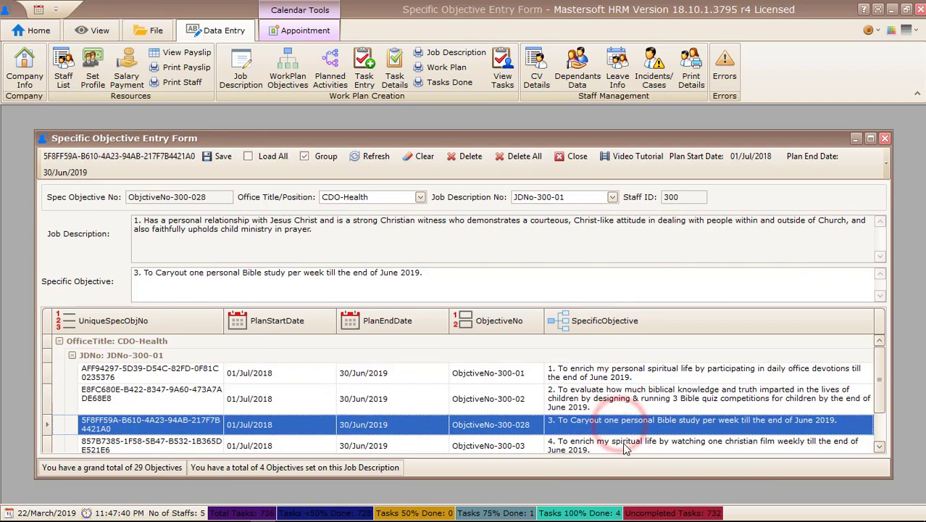
click(622, 445)
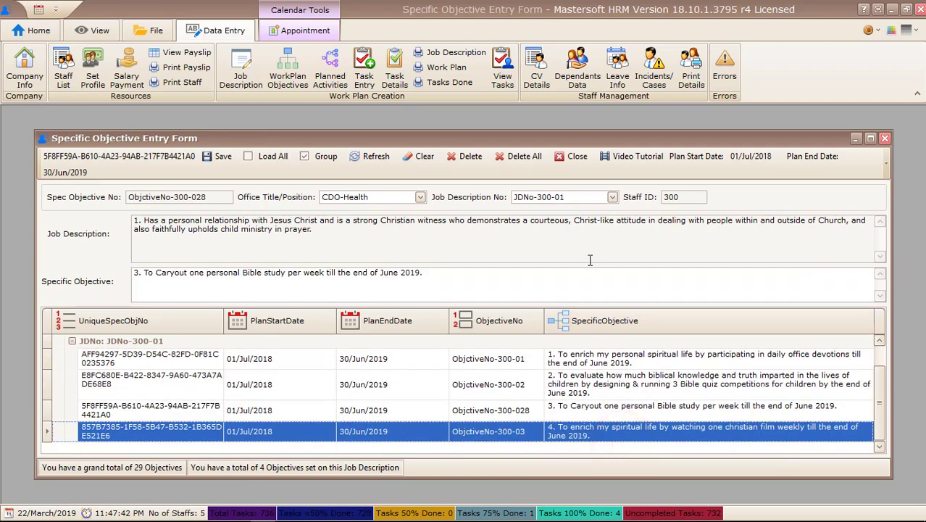
Load the objectives for JDNo-300-04, check the first objective's plan dates, and close the objective entry form
click(612, 196)
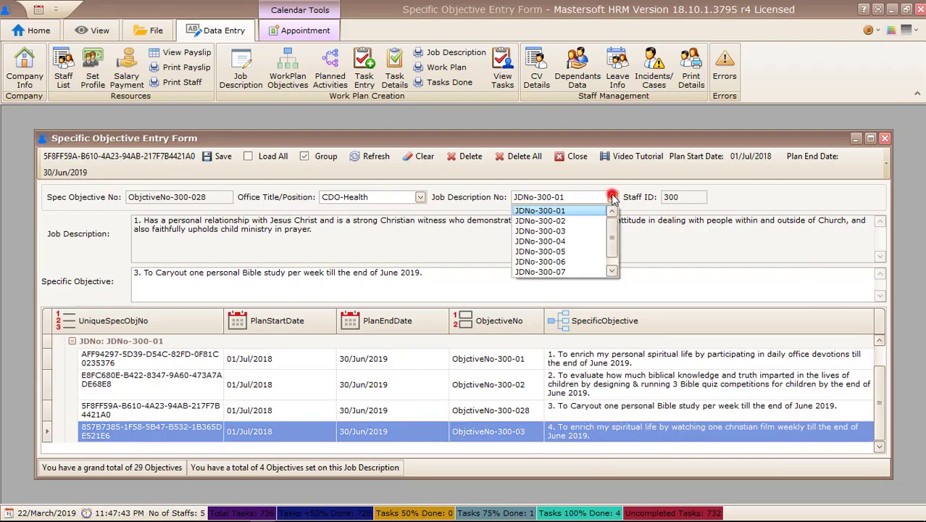
click(574, 239)
click(268, 373)
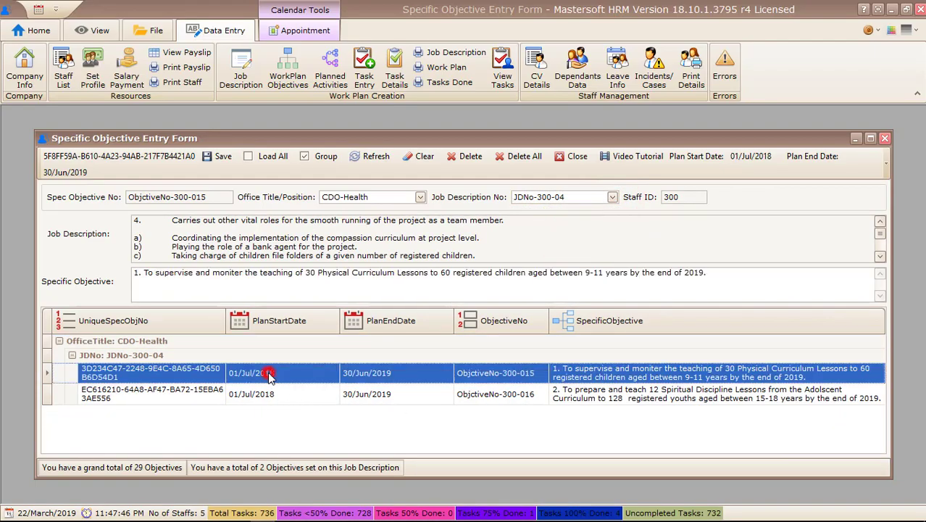
click(884, 137)
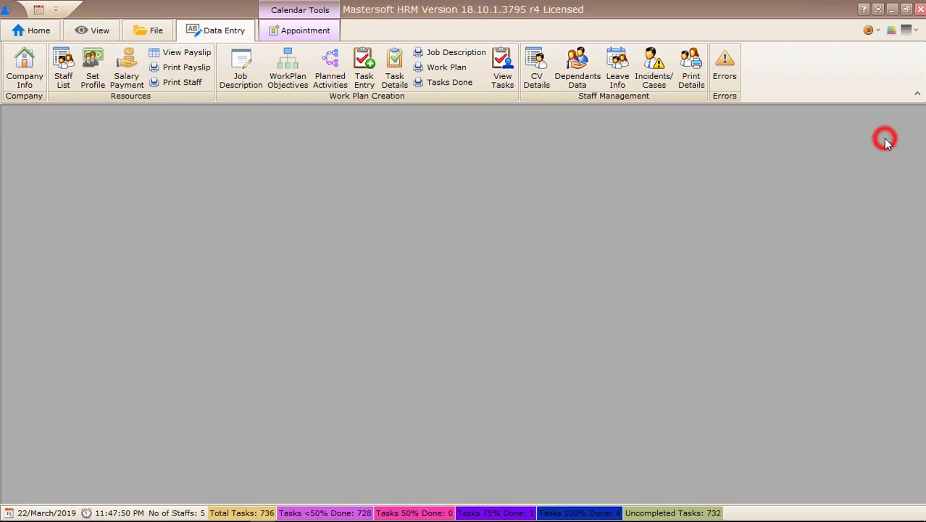
Open the Planned Activities form and load the activities for CDO-Health, job description JDNo-300-03 and objective ObjctiveNo-300-07
click(330, 69)
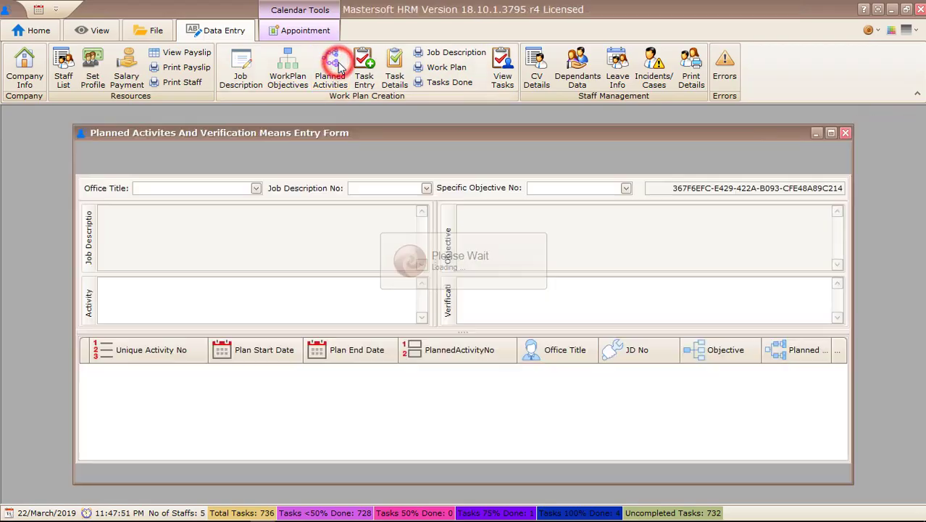
click(218, 194)
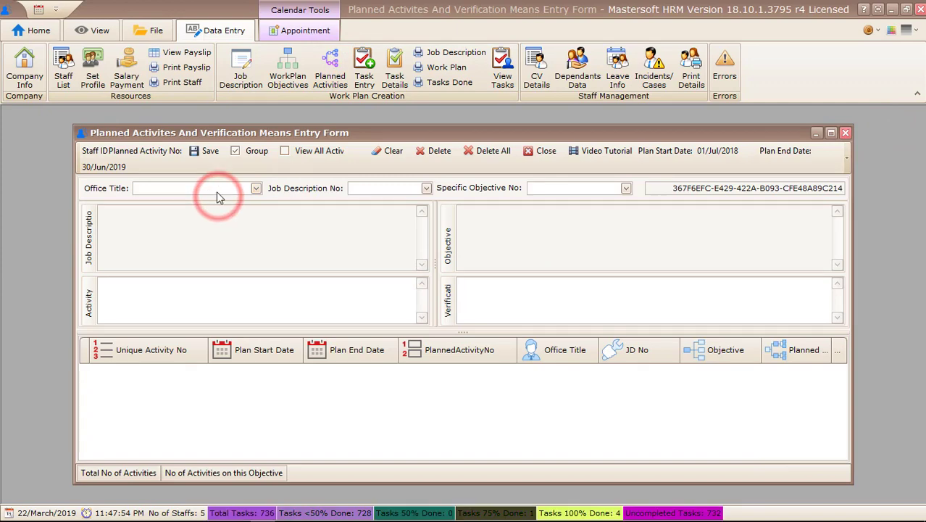
click(180, 222)
click(371, 187)
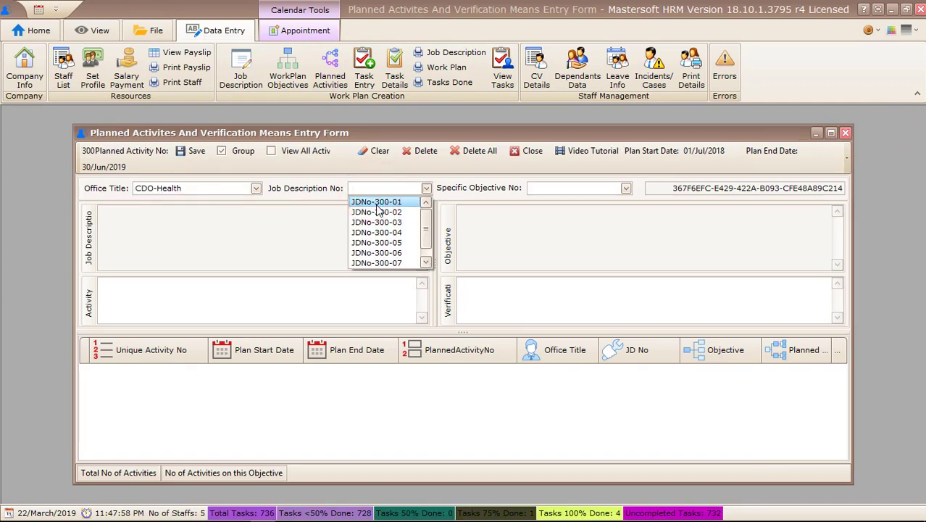
click(377, 222)
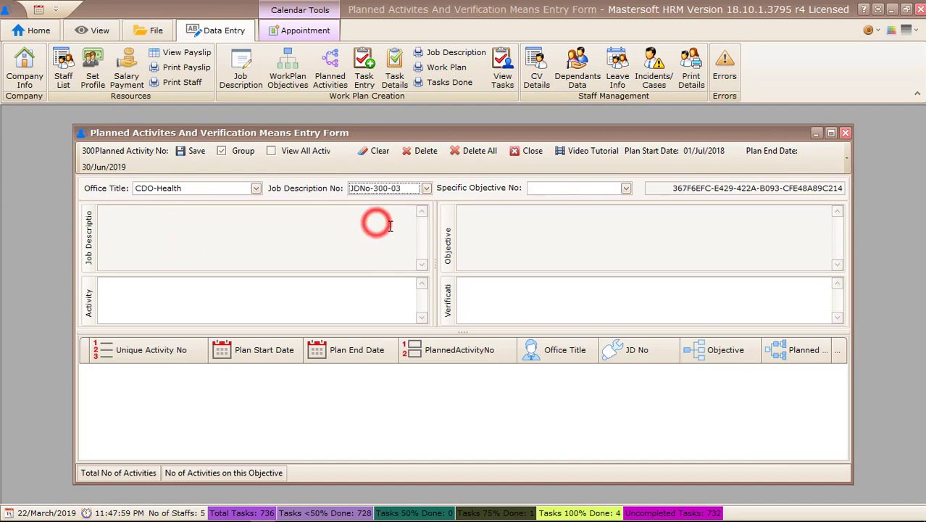
click(571, 188)
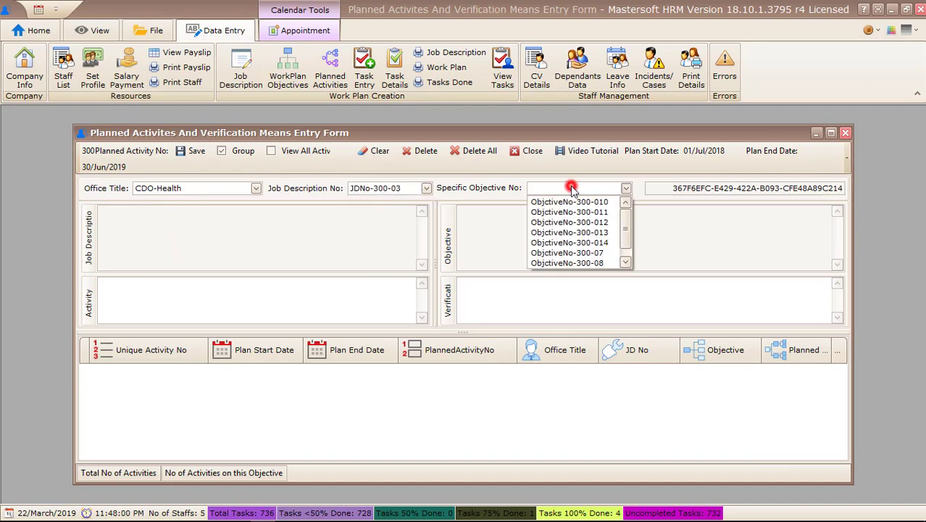
click(578, 254)
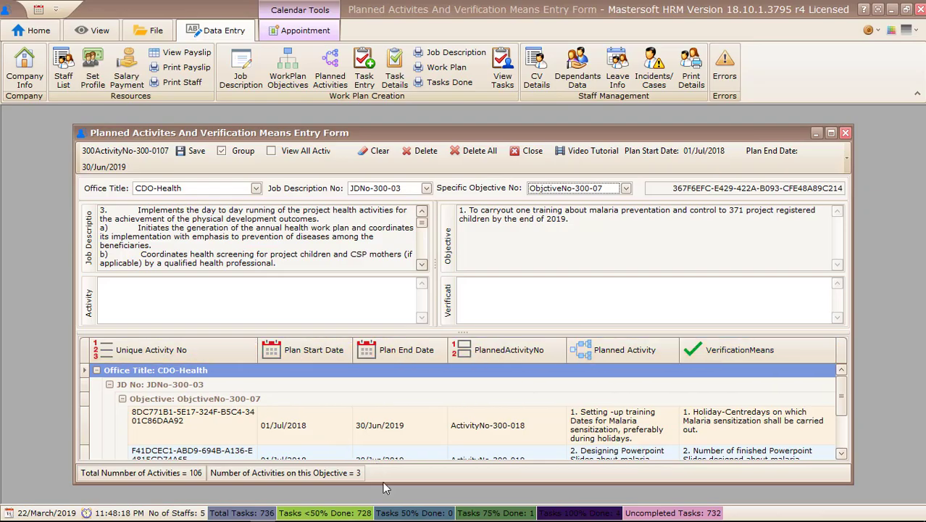
Make the form taller, check the plan start and end dates of ActivityNo-300-018, and close the form
drag(383, 481, 383, 500)
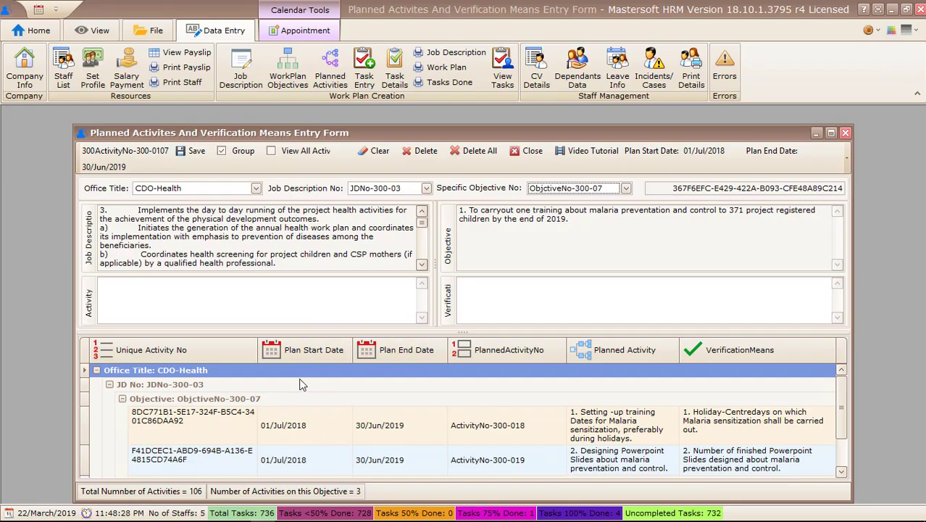
click(292, 426)
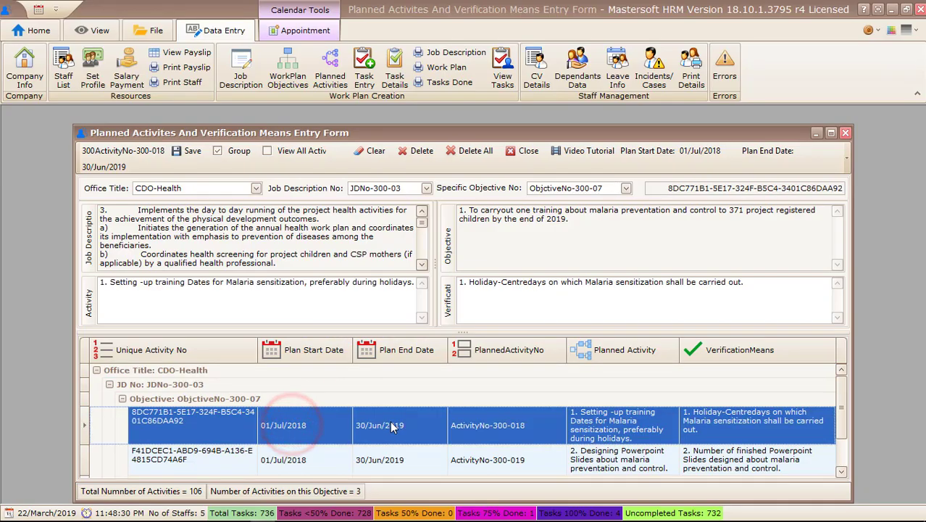
click(296, 425)
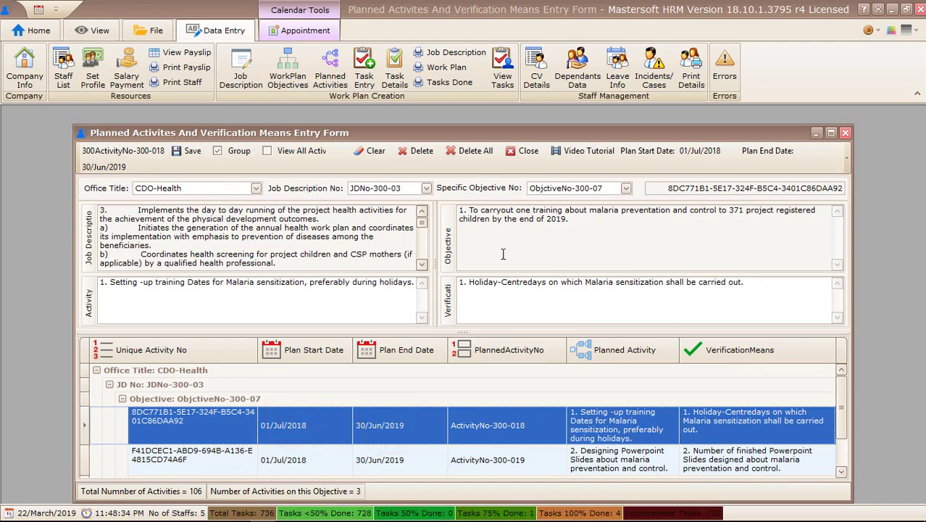
click(845, 134)
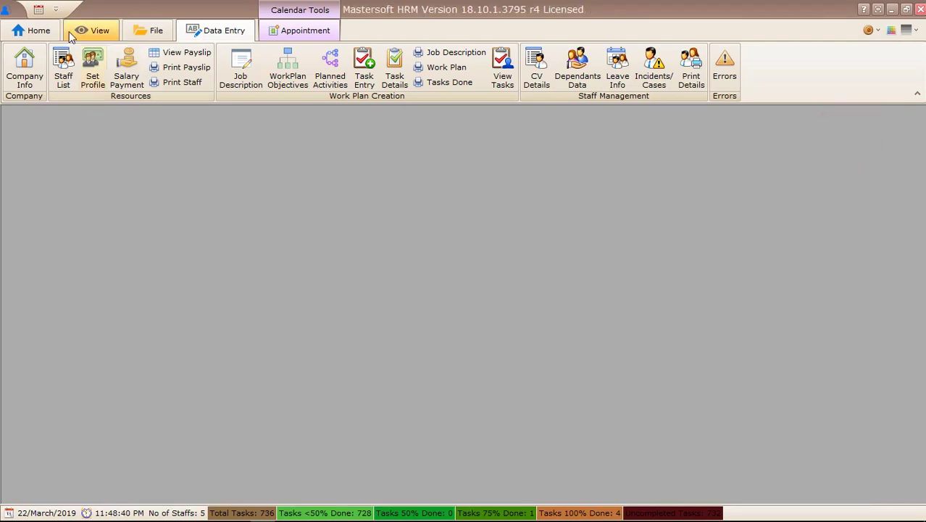
Return to the calendar's day view for 22/Mar/2019 and examine the task information of the Physical Curriculum lesson tasks
click(40, 31)
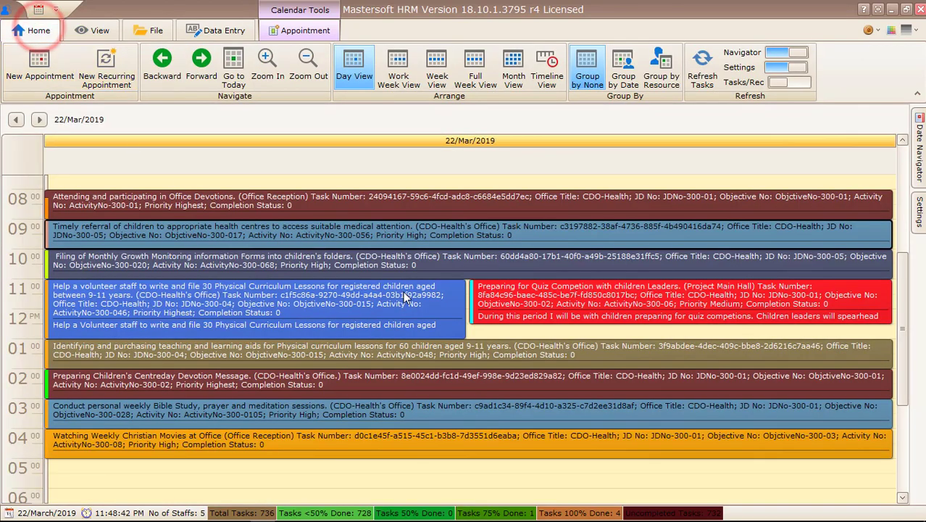
mouse_move(406, 297)
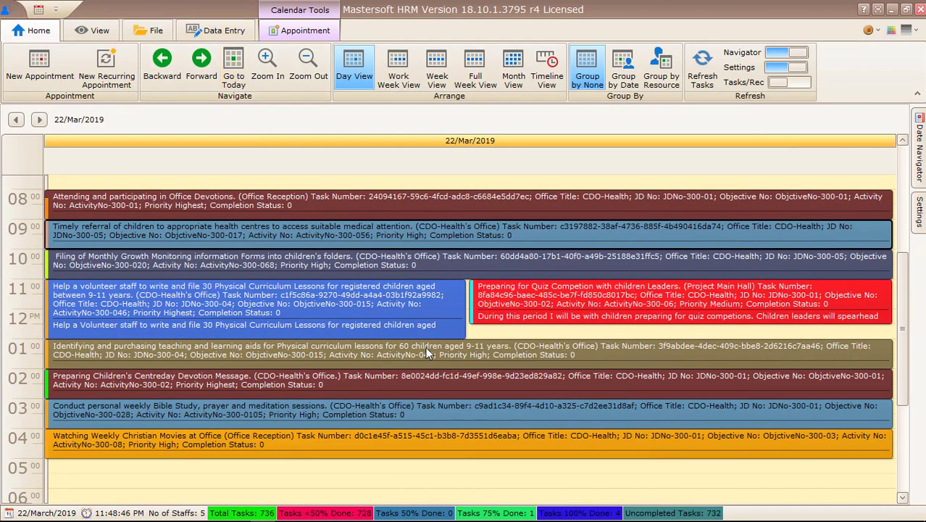
mouse_move(425, 347)
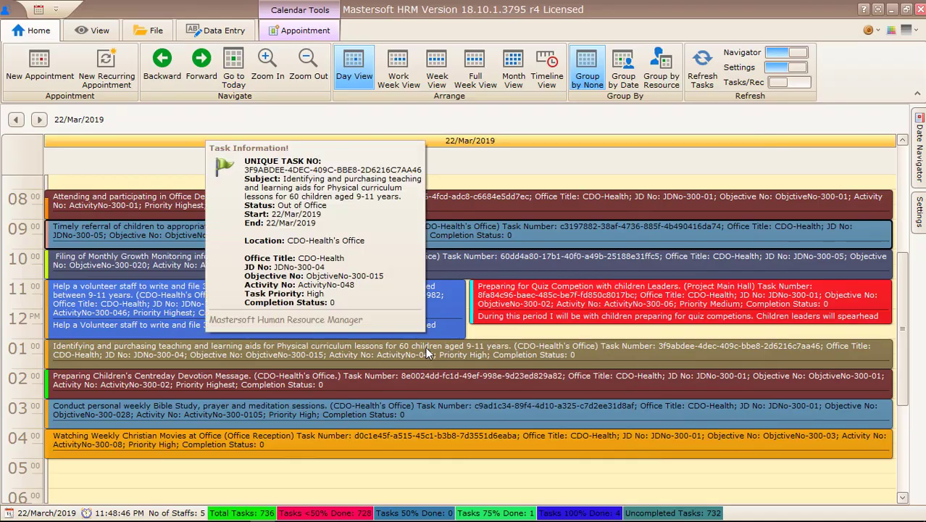
click(478, 327)
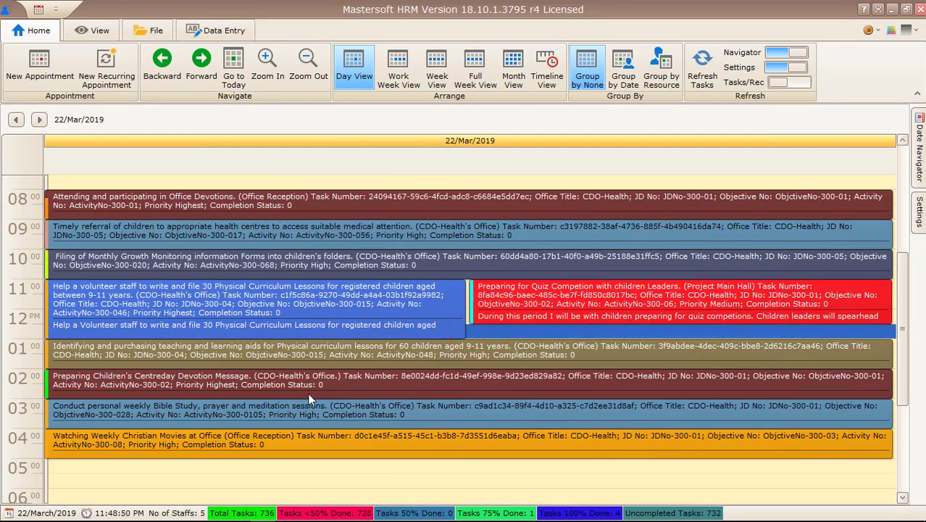
mouse_move(306, 330)
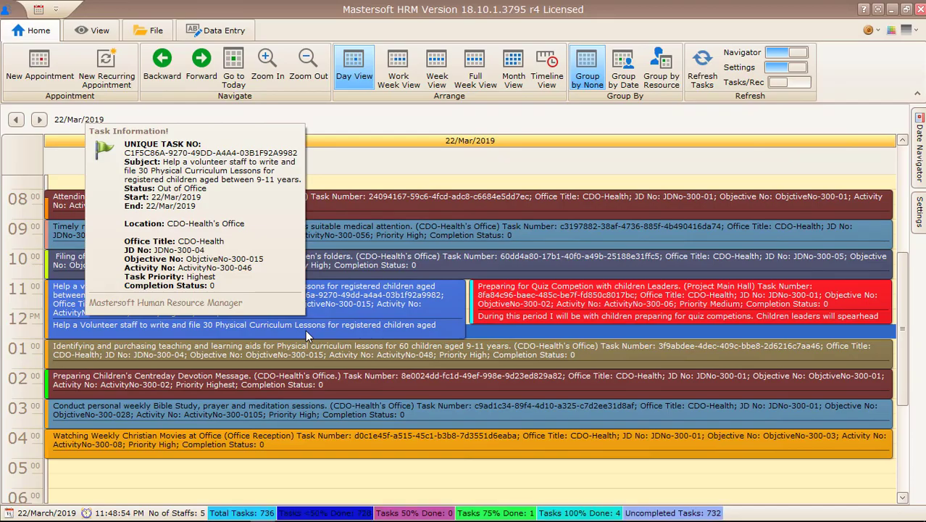
click(476, 327)
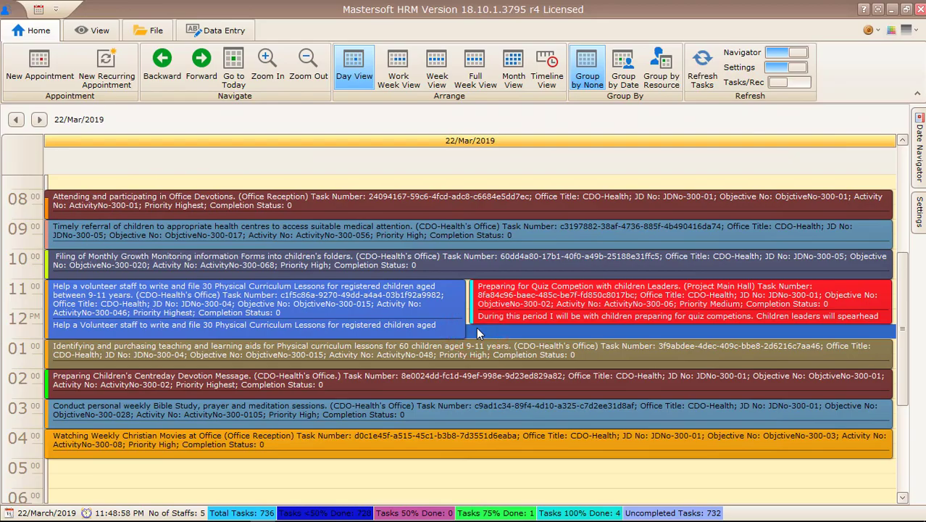